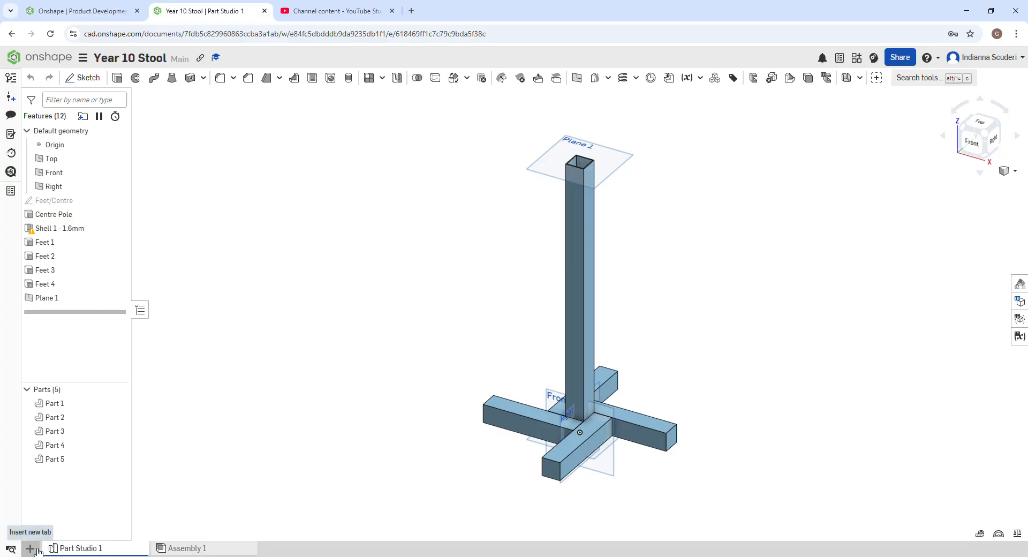
# Step: Create a new drawing from the Onshape ISO_A4.dwt template with no views
pyautogui.click(30, 548)
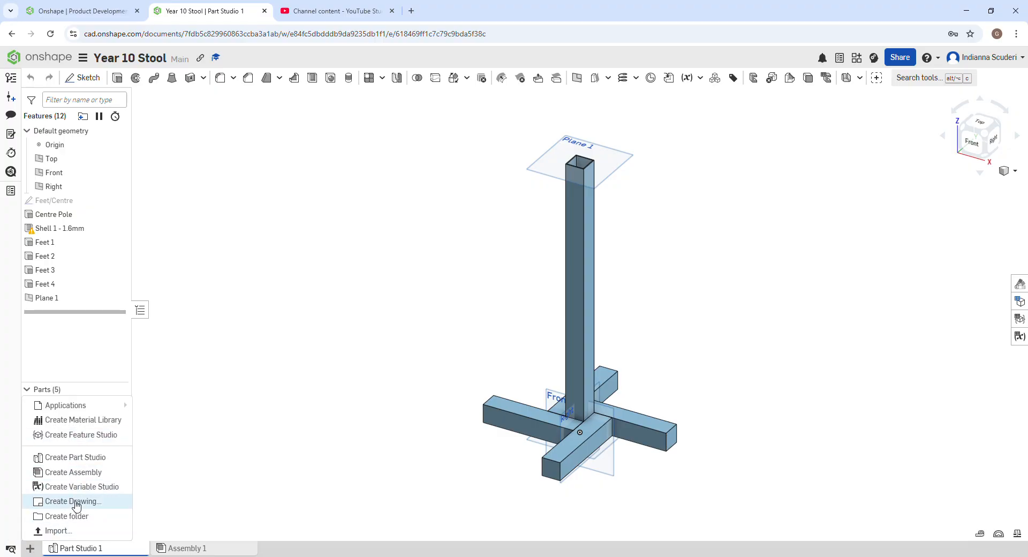
pyautogui.click(114, 505)
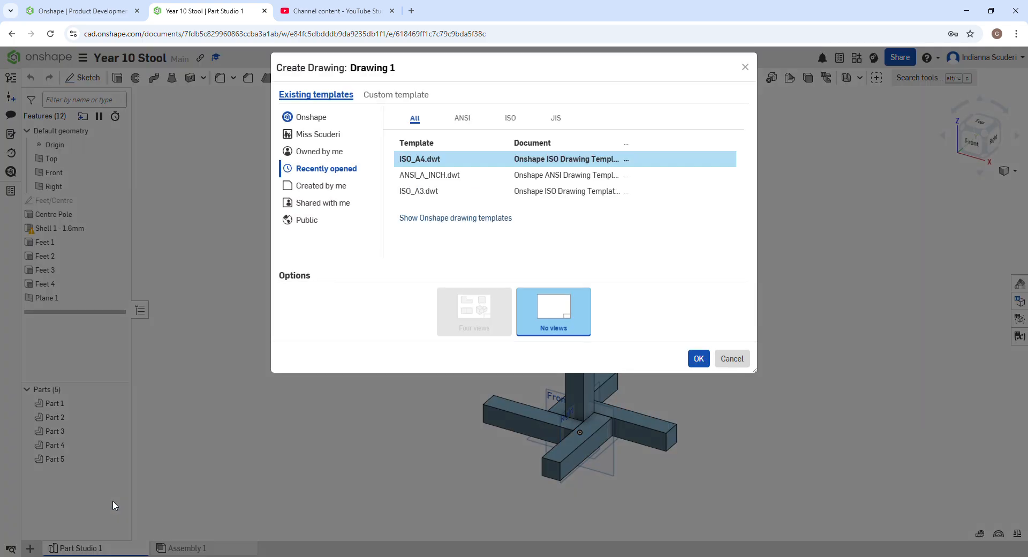
pyautogui.click(511, 120)
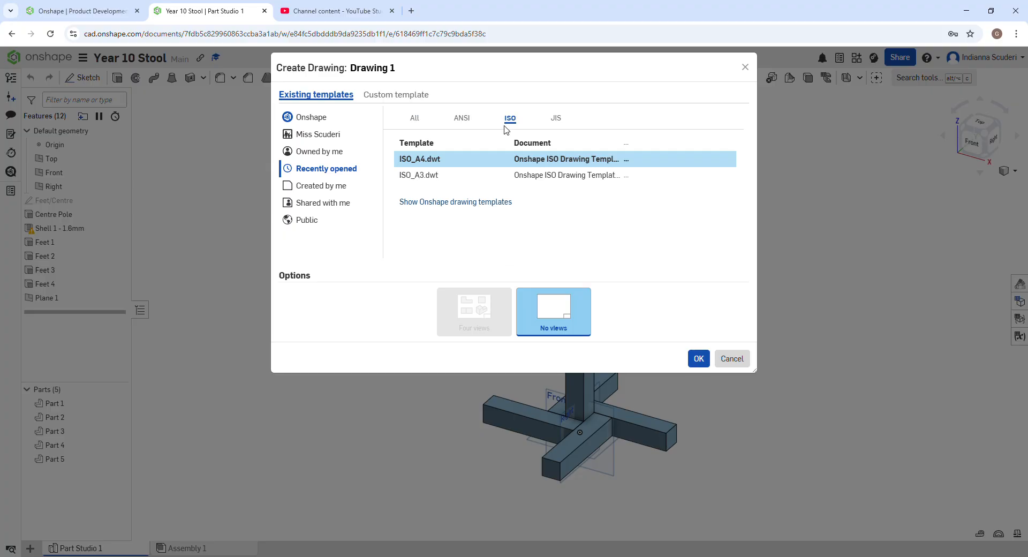
pyautogui.click(477, 203)
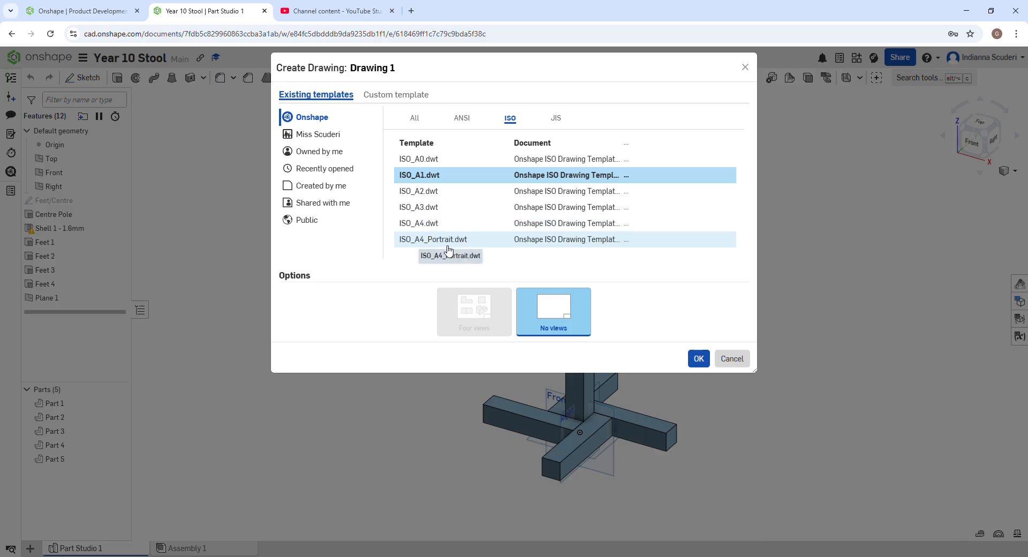
pyautogui.click(435, 224)
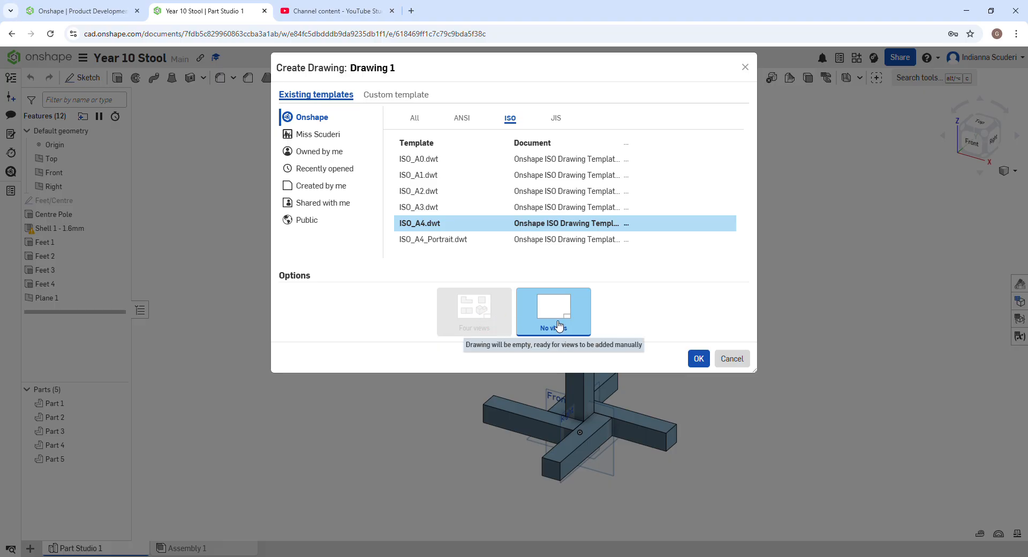
pyautogui.click(706, 361)
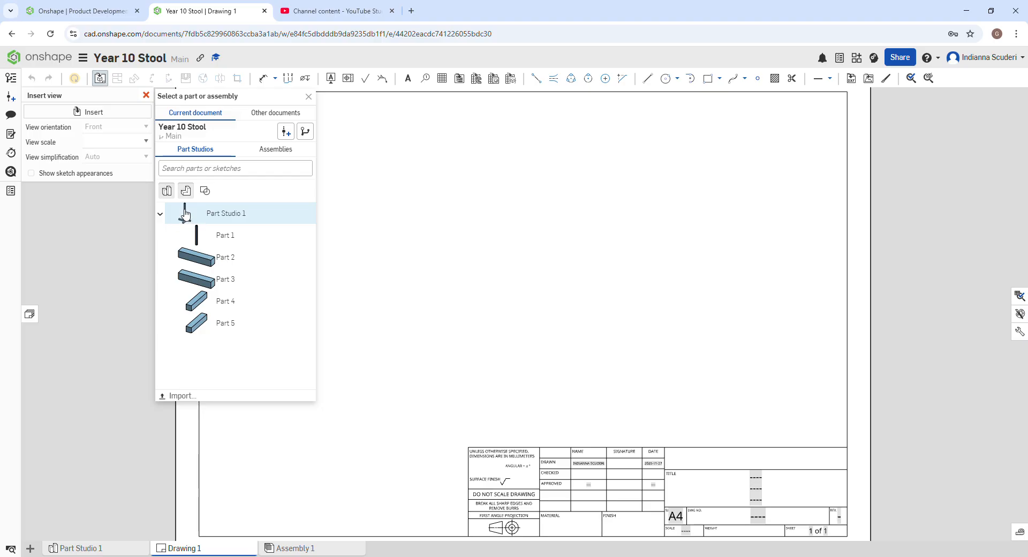
# Step: Place a front view of Part Studio 1 in the sheet's lower-left area, with projected views above it and to its right
pyautogui.click(185, 213)
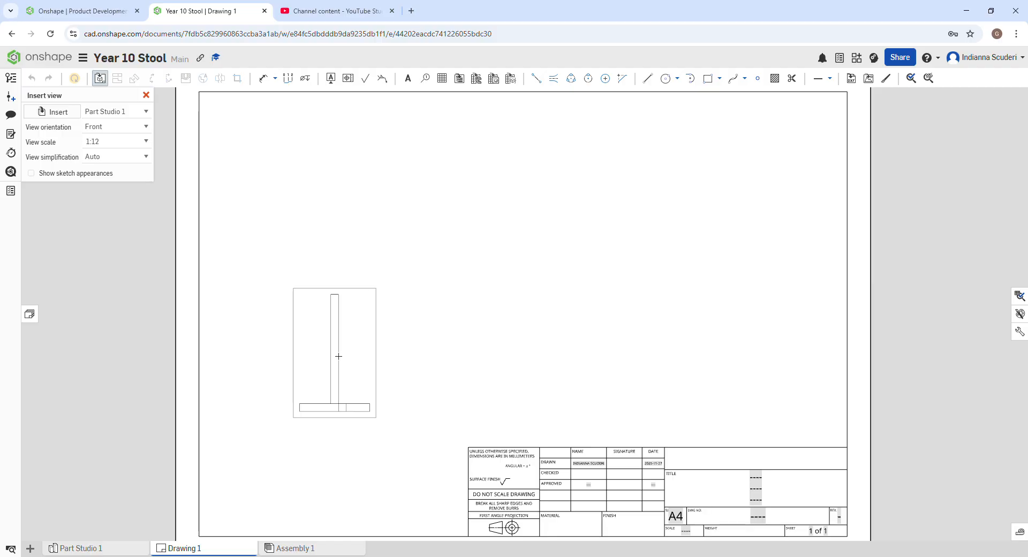
pyautogui.click(339, 353)
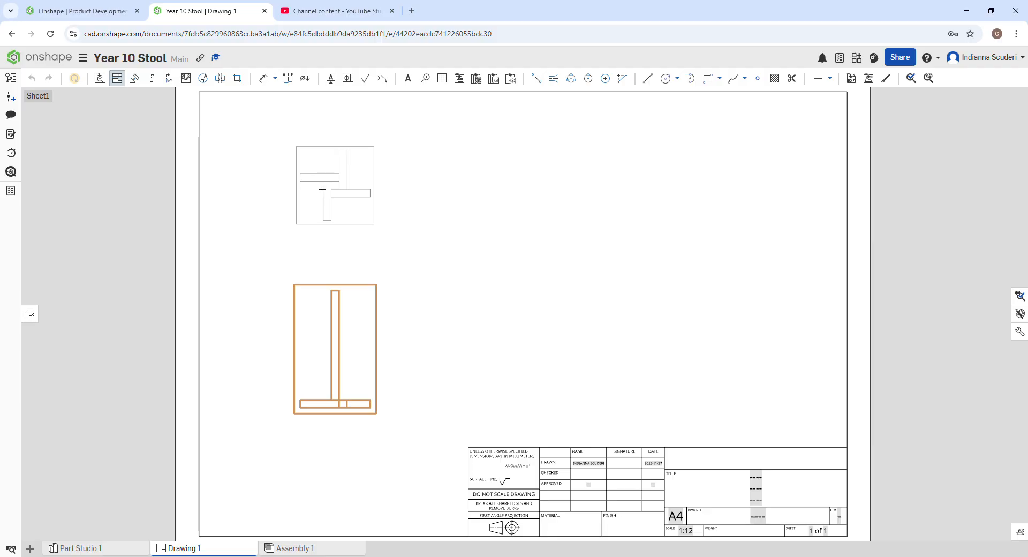
pyautogui.click(322, 189)
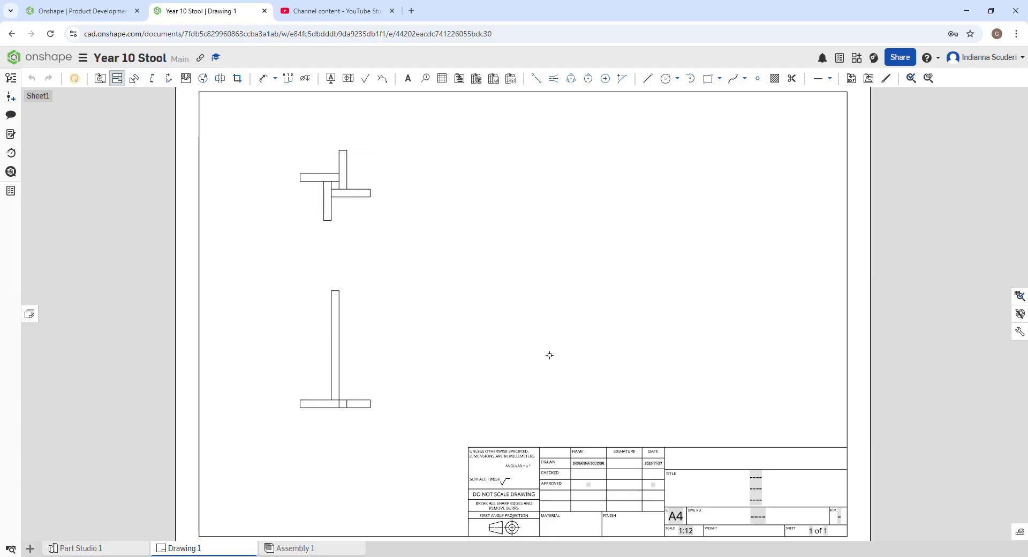
pyautogui.click(352, 363)
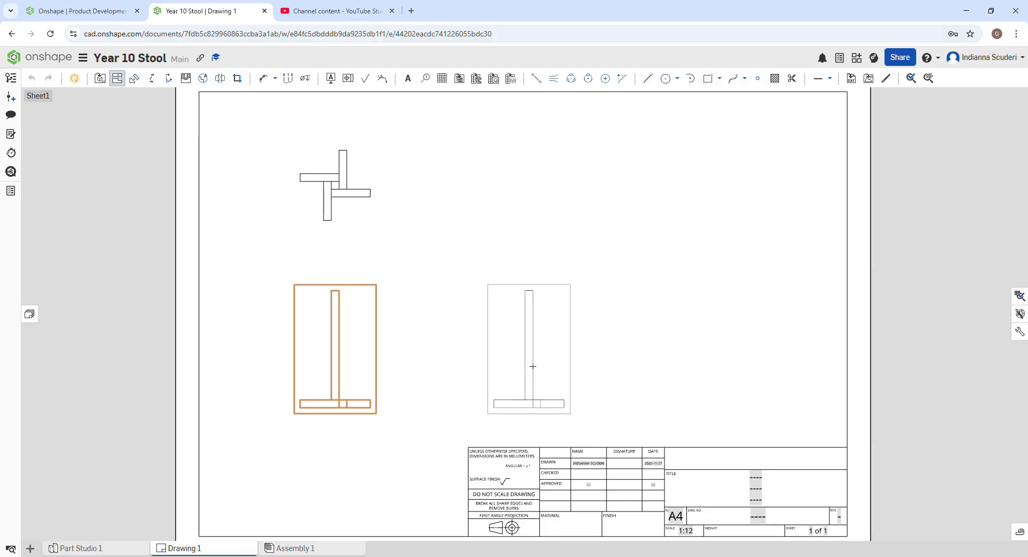
pyautogui.click(532, 366)
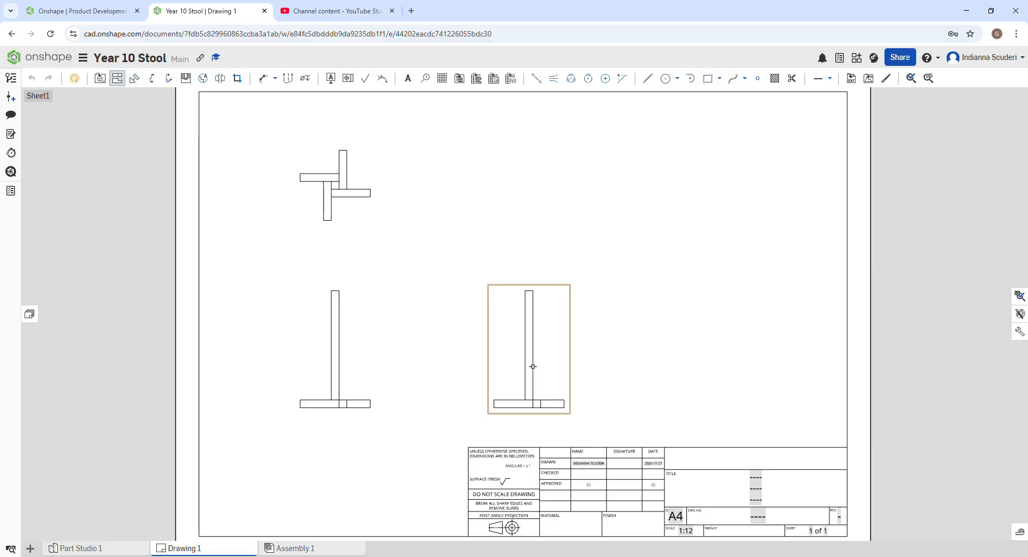
pyautogui.click(336, 355)
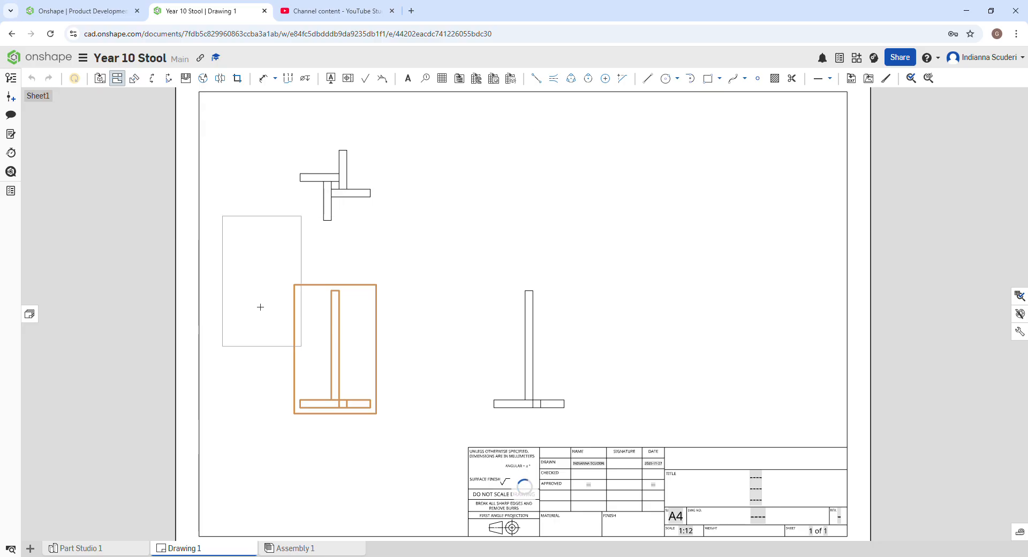
pyautogui.press('Escape')
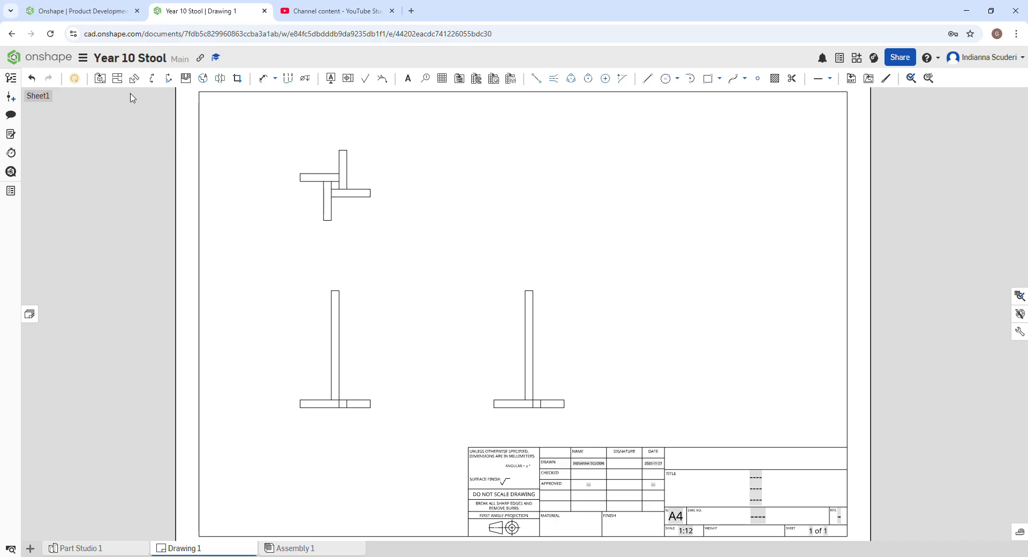
# Step: Insert an isometric view of Part Studio 1 in the upper-right corner of the sheet
pyautogui.click(98, 80)
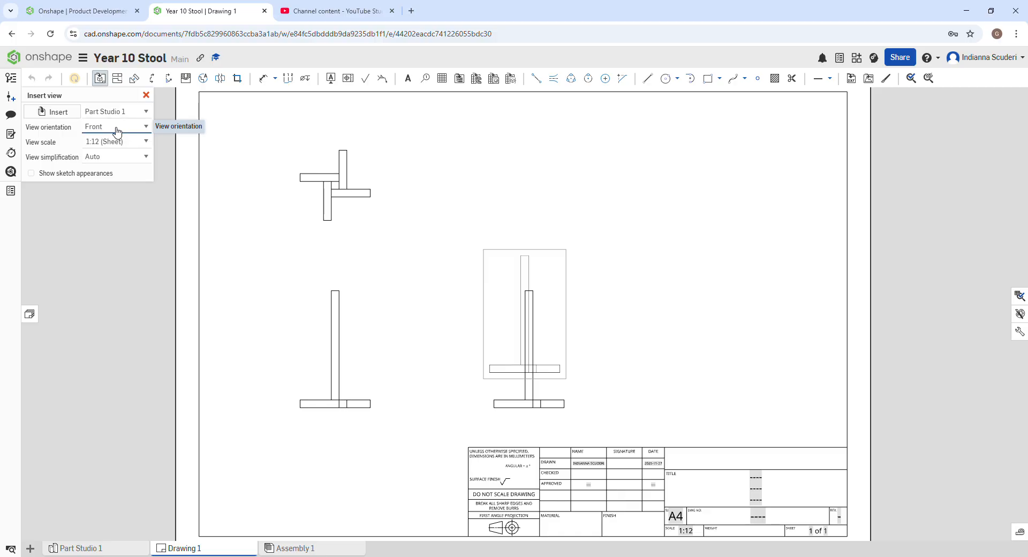
pyautogui.click(140, 232)
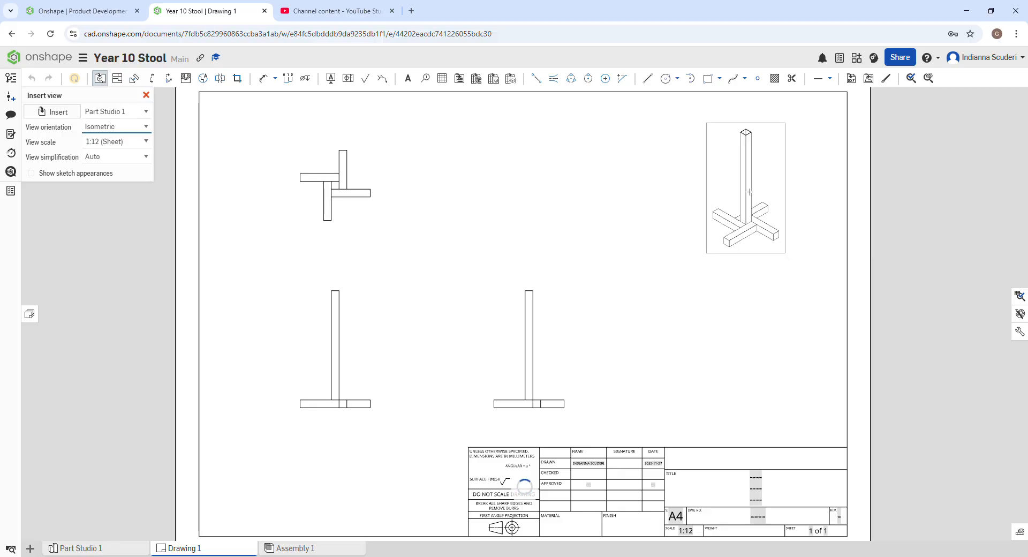
pyautogui.click(749, 193)
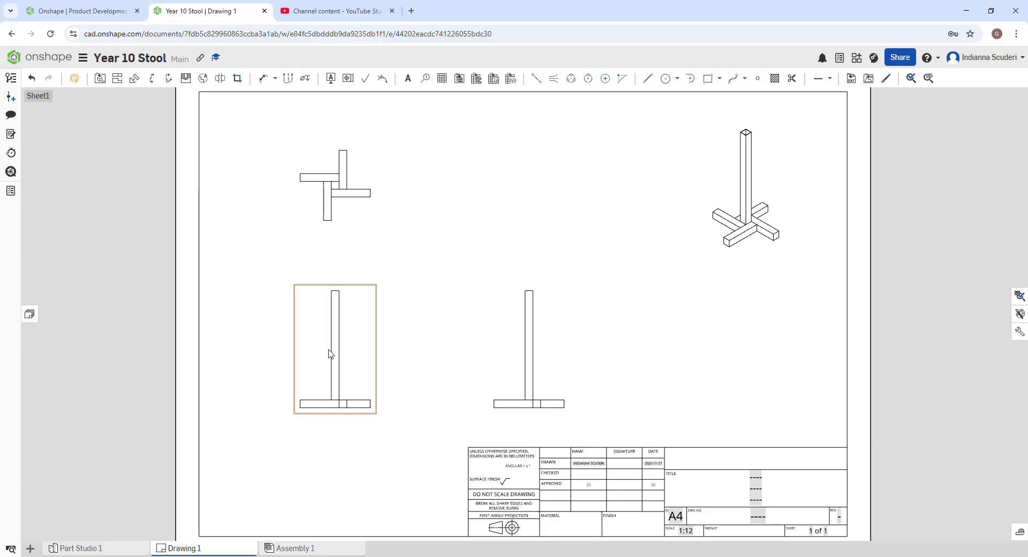
# Step: Reposition the front, side and top views, moving the side view farther from the front view to space them out
pyautogui.moveTo(331, 353)
pyautogui.mouseDown()
pyautogui.moveTo(383, 324)
pyautogui.moveTo(338, 364)
pyautogui.mouseUp()
pyautogui.moveTo(517, 349); pyautogui.dragTo(589, 279)
pyautogui.moveTo(604, 328); pyautogui.dragTo(610, 378)
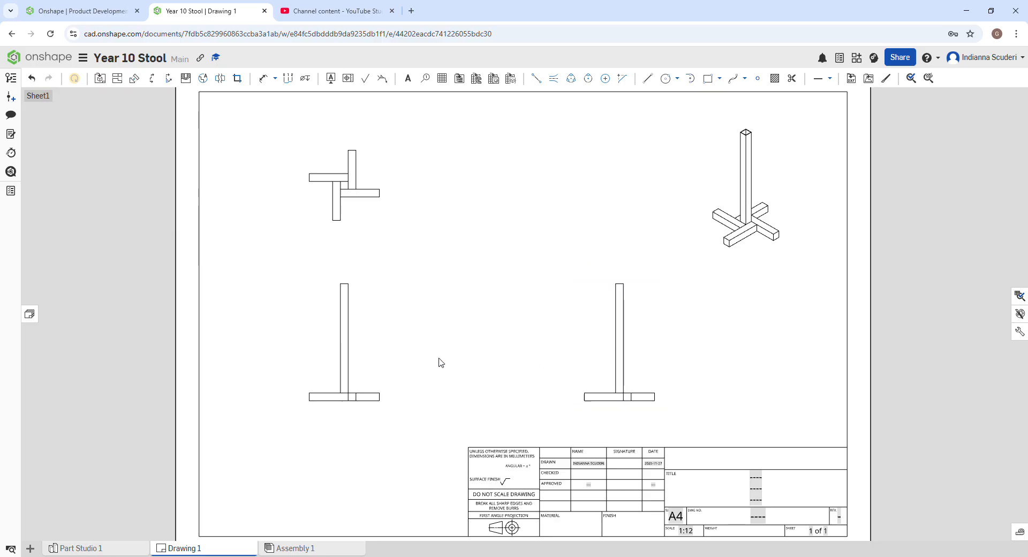
pyautogui.moveTo(351, 197)
pyautogui.mouseDown()
pyautogui.moveTo(407, 181)
pyautogui.moveTo(339, 187)
pyautogui.mouseUp()
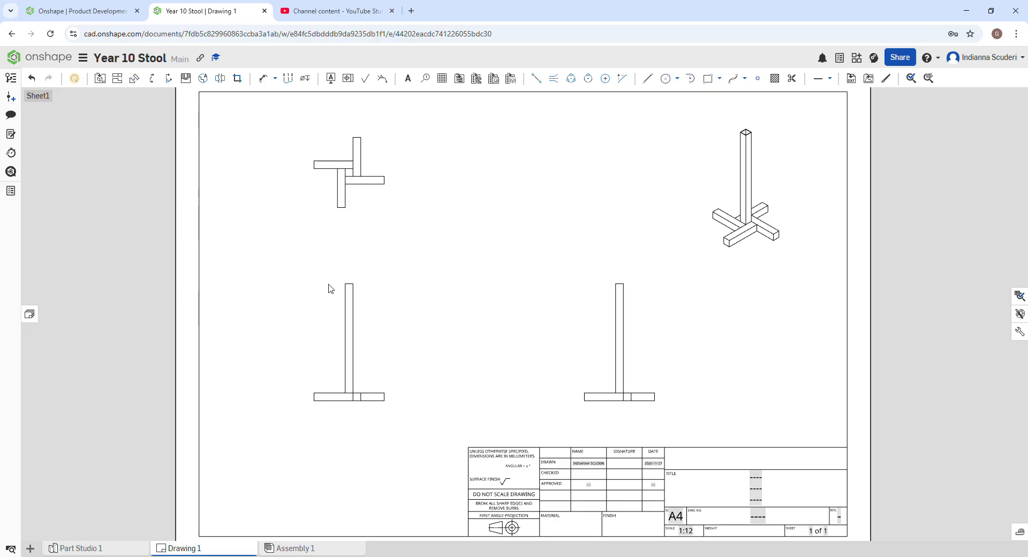
# Step: Set the front view's scale to 1:8 and shift the side and top views slightly upward on the sheet
pyautogui.scroll(-2, 345, 342)
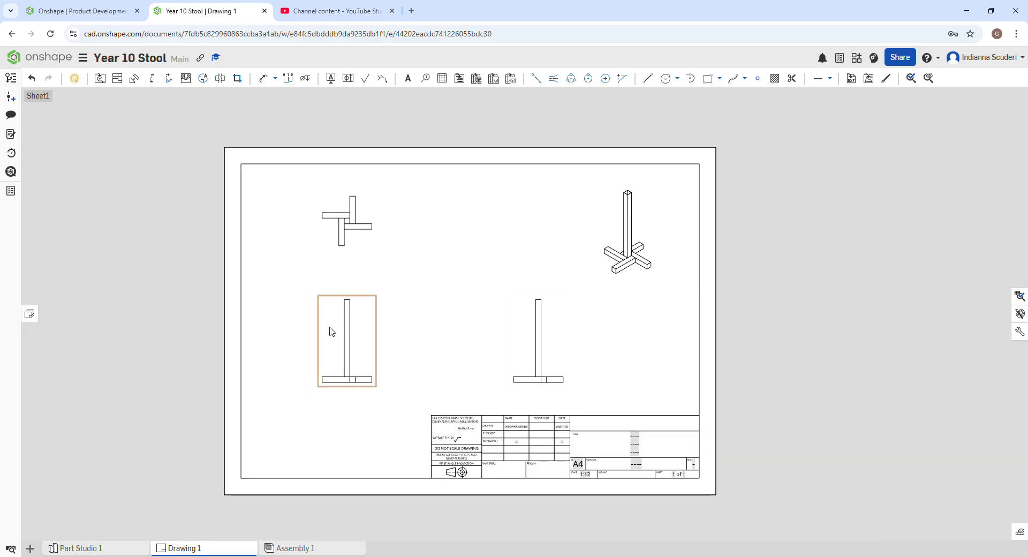
pyautogui.scroll(1, 330, 331)
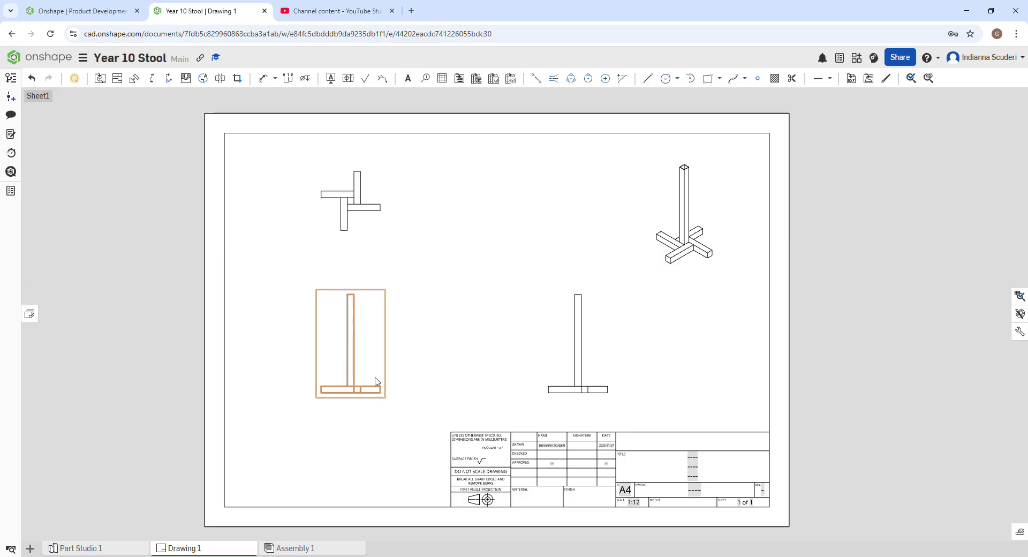
pyautogui.rightClick(344, 354)
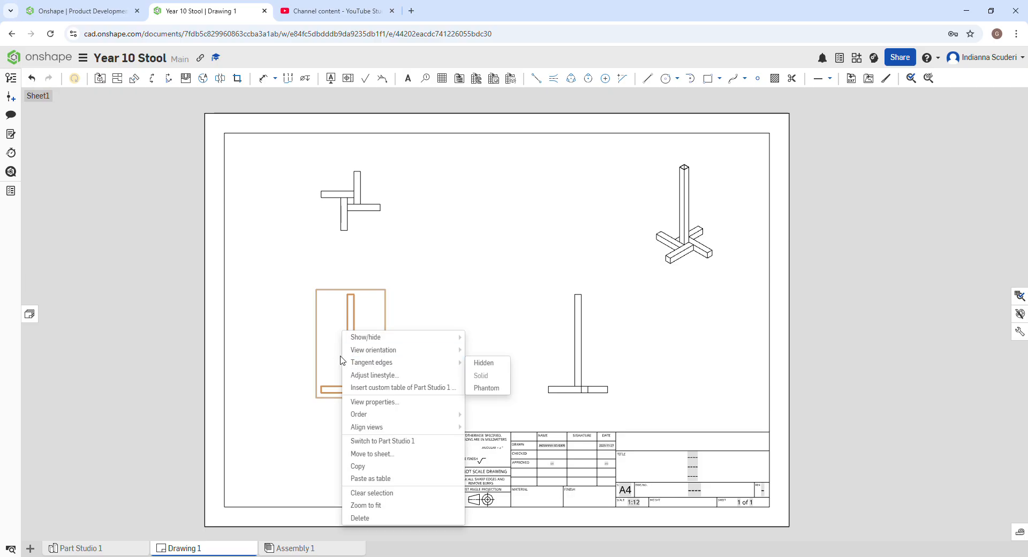
pyautogui.click(374, 402)
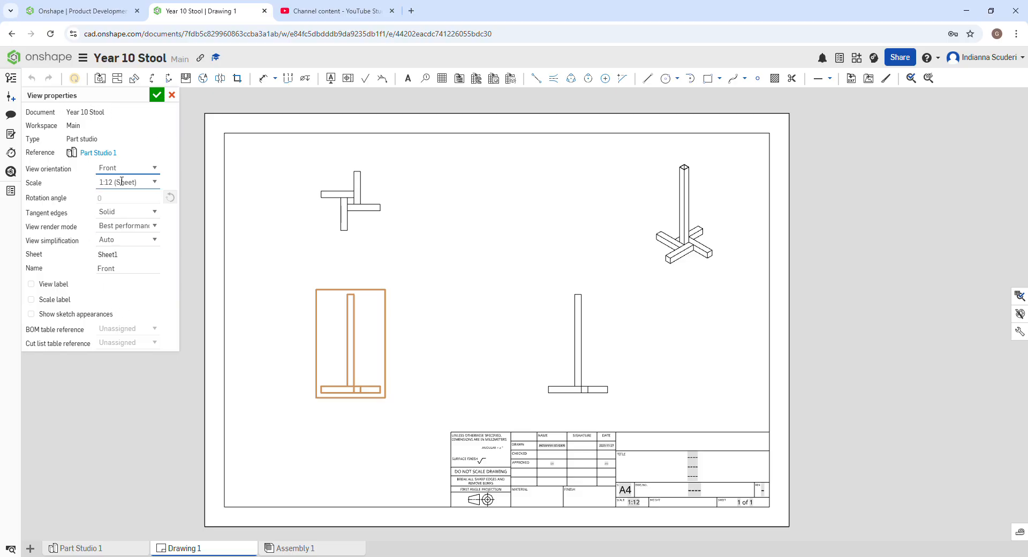
pyautogui.click(155, 182)
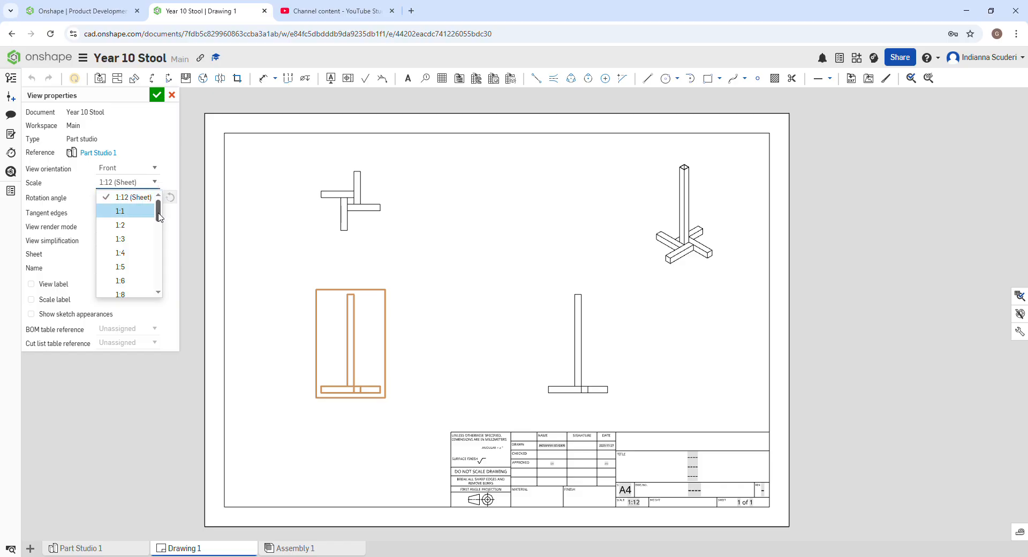
pyautogui.scroll(-1, 159, 224)
pyautogui.scroll(-1, 142, 244)
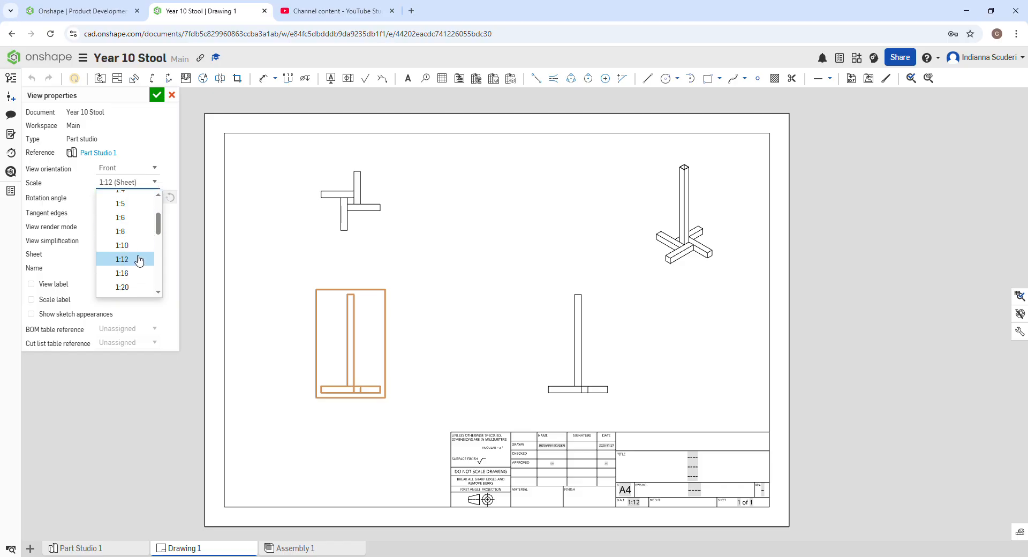
pyautogui.scroll(2, 138, 259)
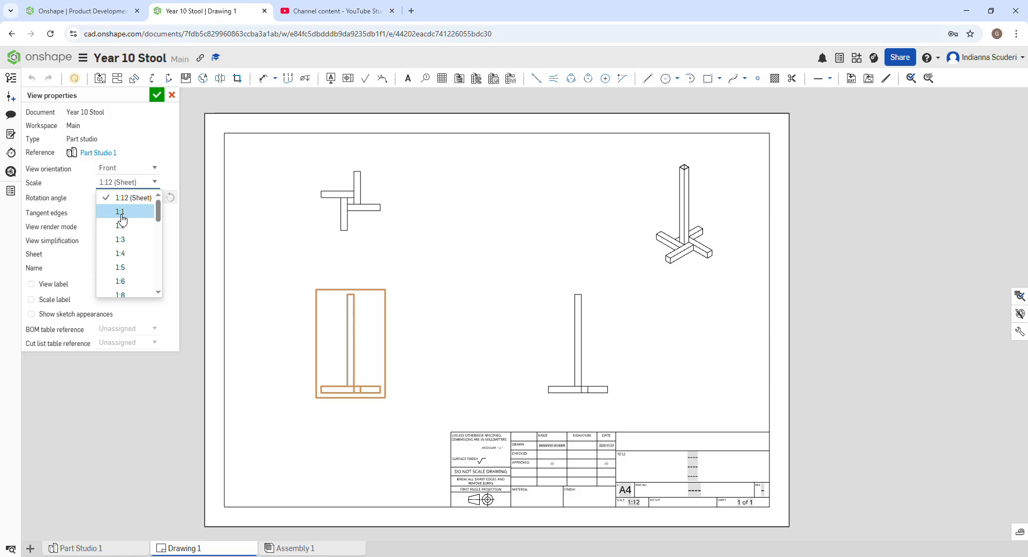
pyautogui.scroll(-5, 122, 223)
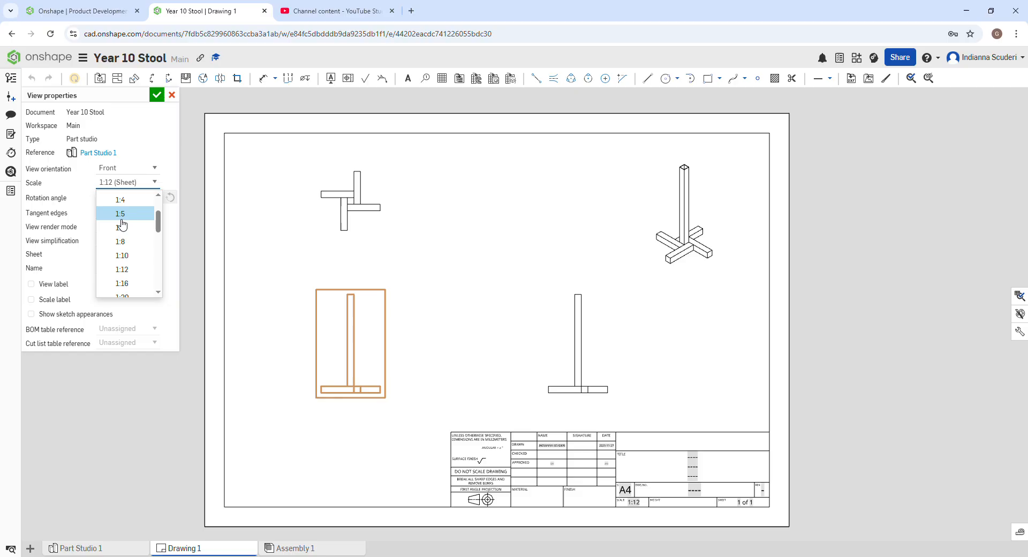
pyautogui.scroll(5, 124, 241)
pyautogui.scroll(-2, 123, 241)
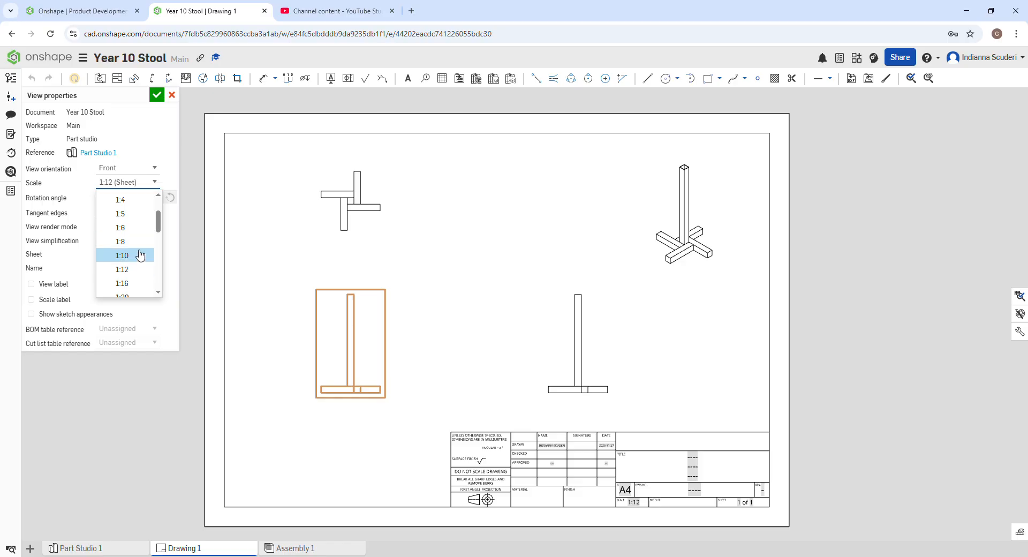
pyautogui.click(137, 242)
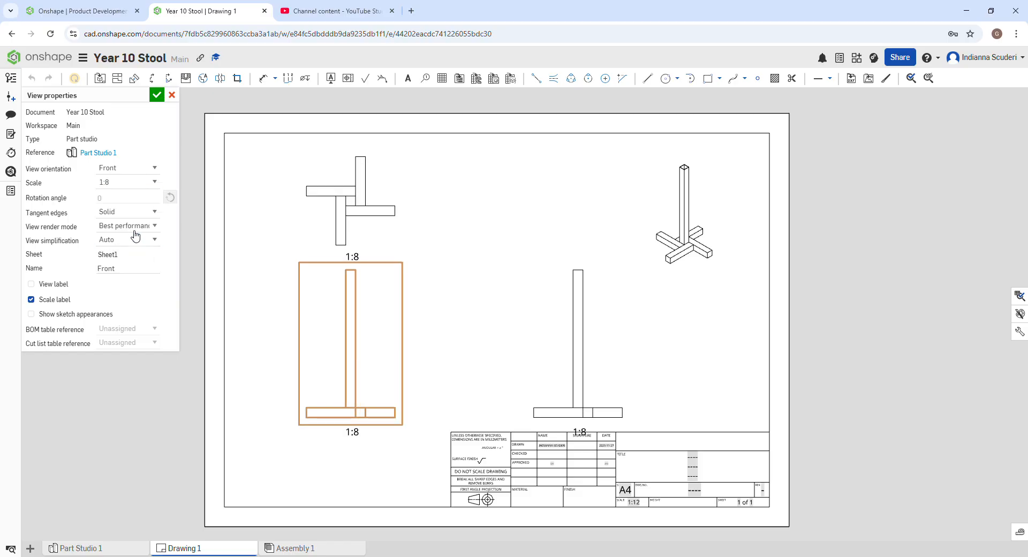
pyautogui.click(157, 95)
pyautogui.moveTo(579, 336); pyautogui.dragTo(580, 328)
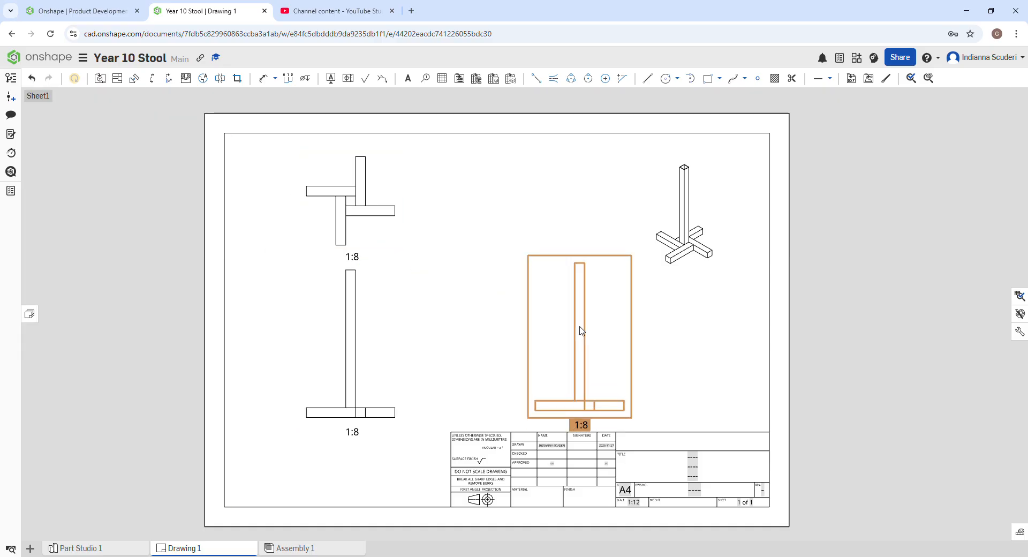
pyautogui.moveTo(342, 210); pyautogui.dragTo(347, 201)
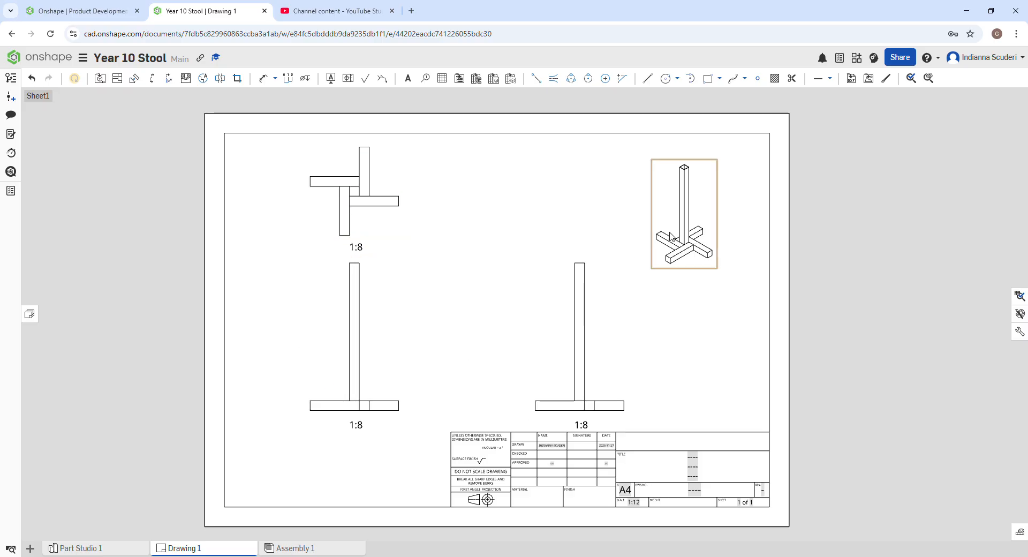
# Step: Set the isometric view's scale to 1:8
pyautogui.click(677, 262)
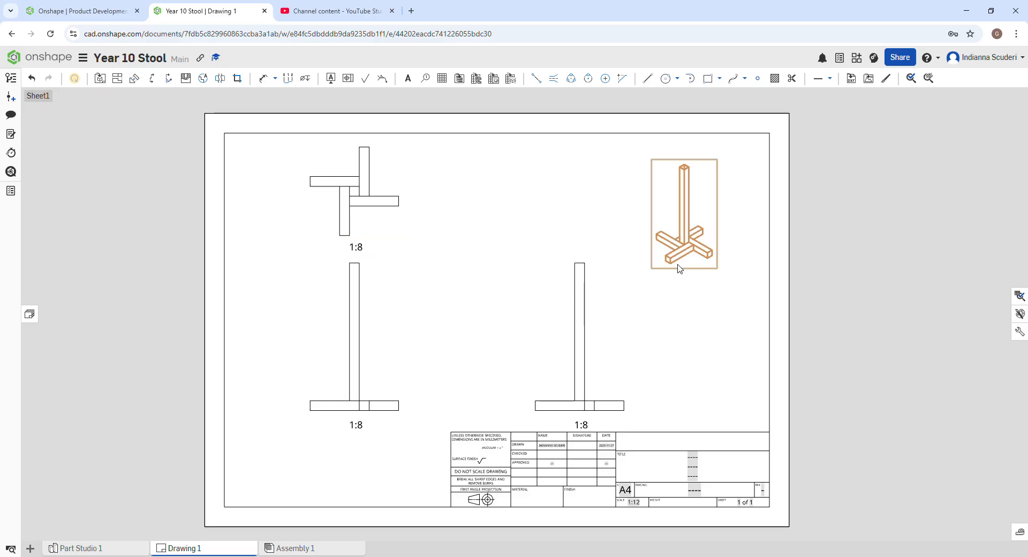
pyautogui.rightClick(676, 232)
pyautogui.moveTo(700, 307)
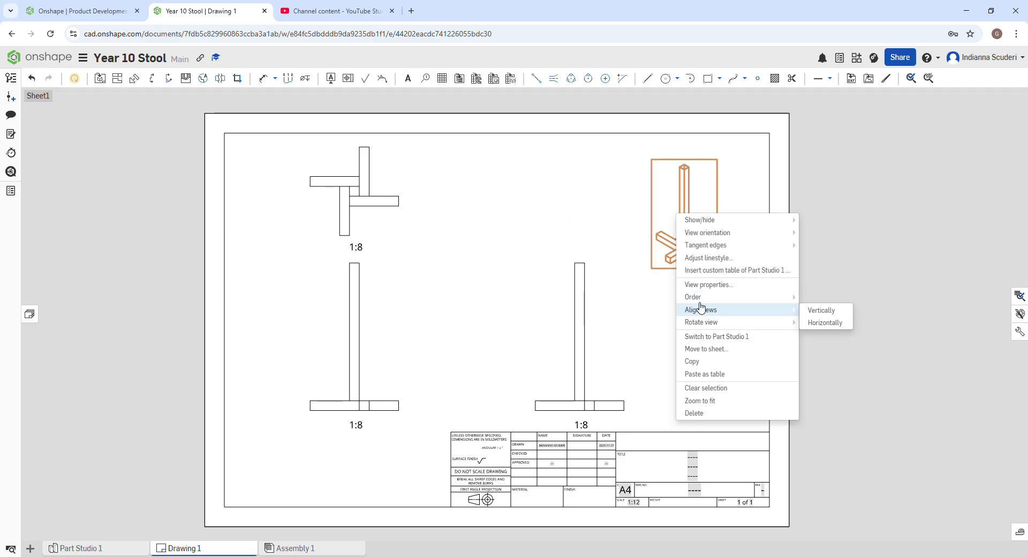
pyautogui.click(700, 285)
pyautogui.click(154, 183)
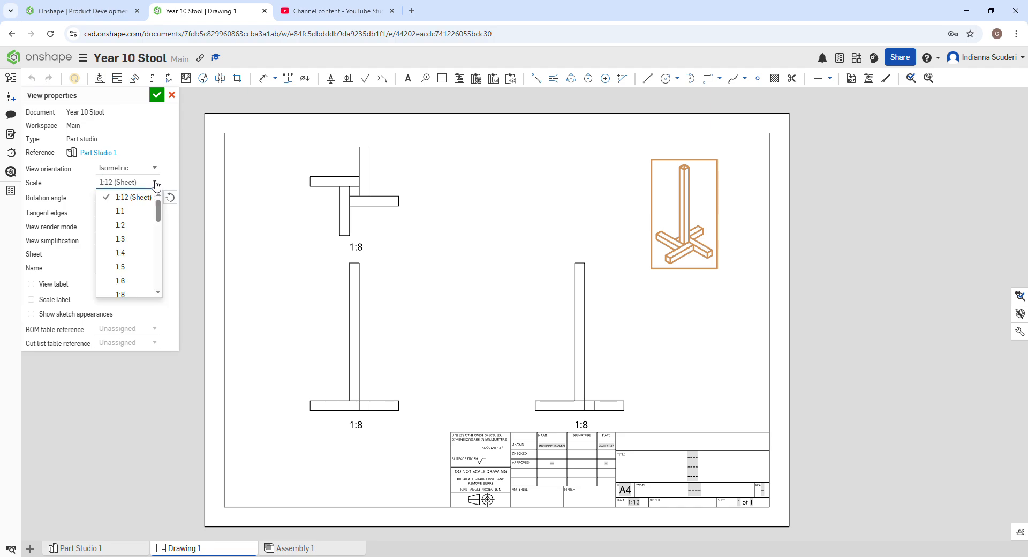
pyautogui.scroll(-1, 144, 267)
pyautogui.click(127, 243)
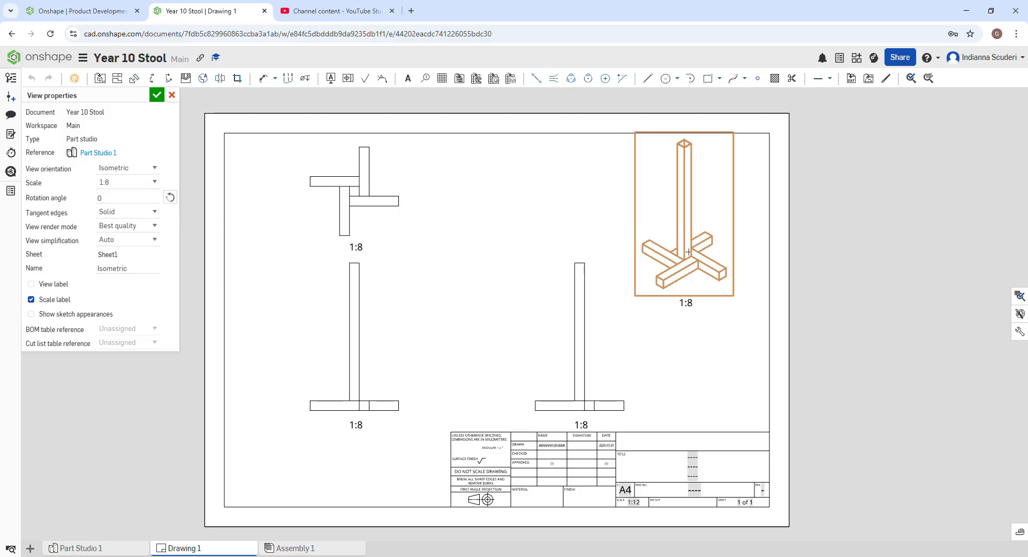
pyautogui.click(157, 95)
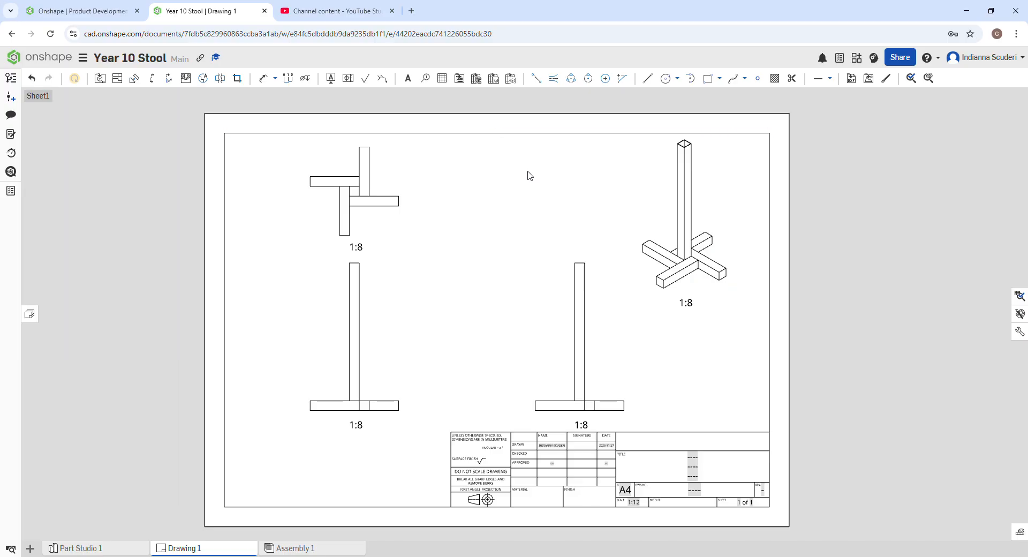
# Step: Shift the isometric view slightly down and set the scale in the title block to 1:8
pyautogui.moveTo(686, 222); pyautogui.dragTo(691, 229)
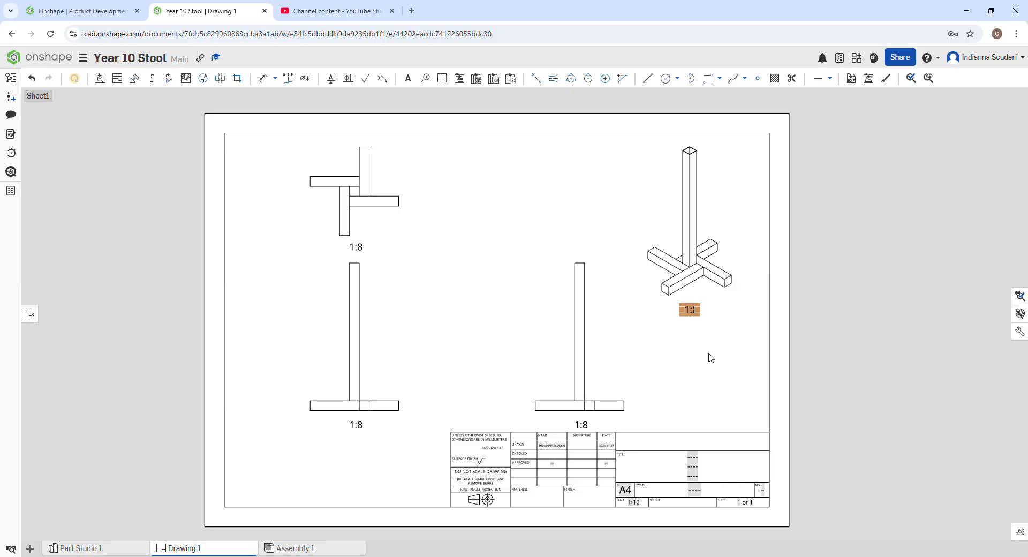
pyautogui.scroll(3, 575, 448)
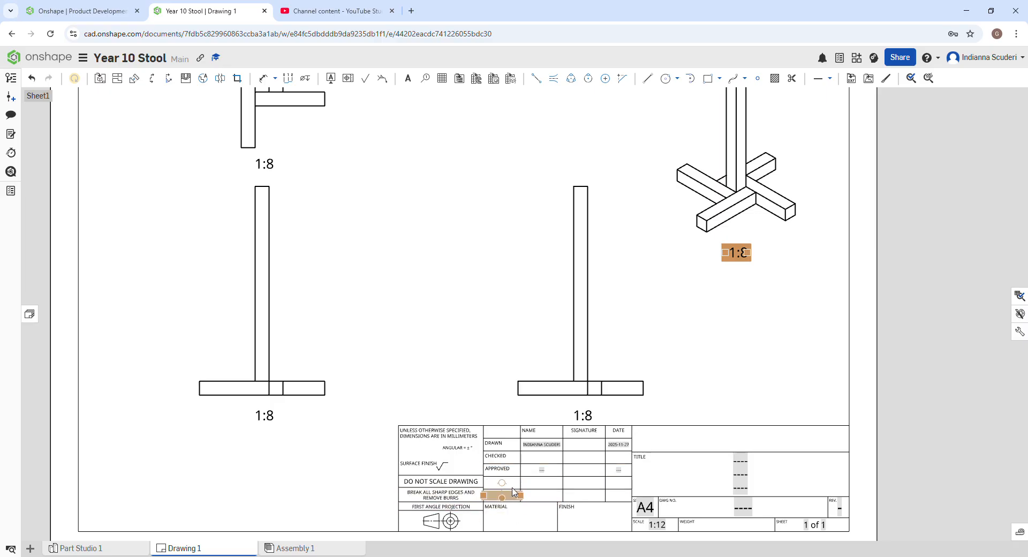
pyautogui.scroll(-1, 525, 495)
pyautogui.scroll(1, 636, 531)
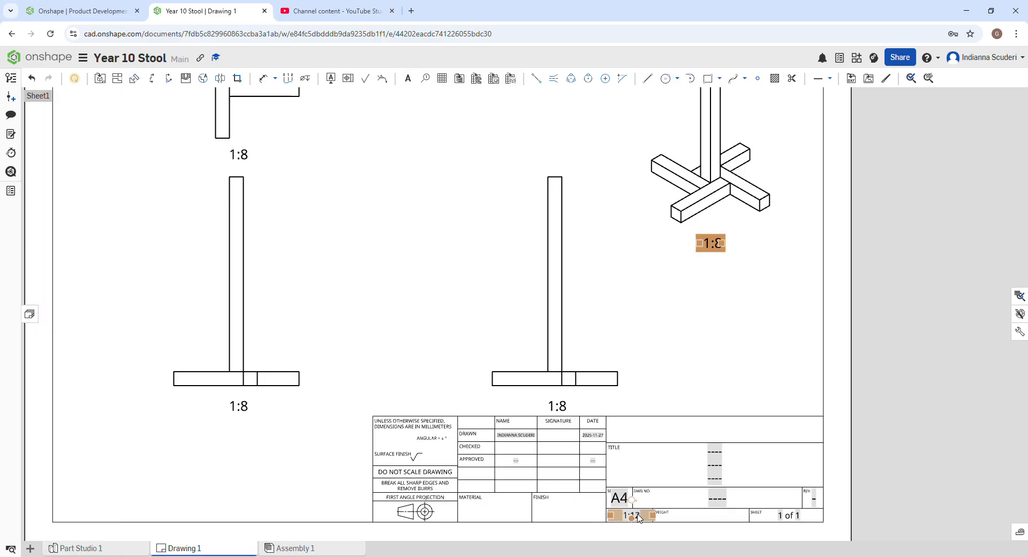
pyautogui.doubleClick(643, 517)
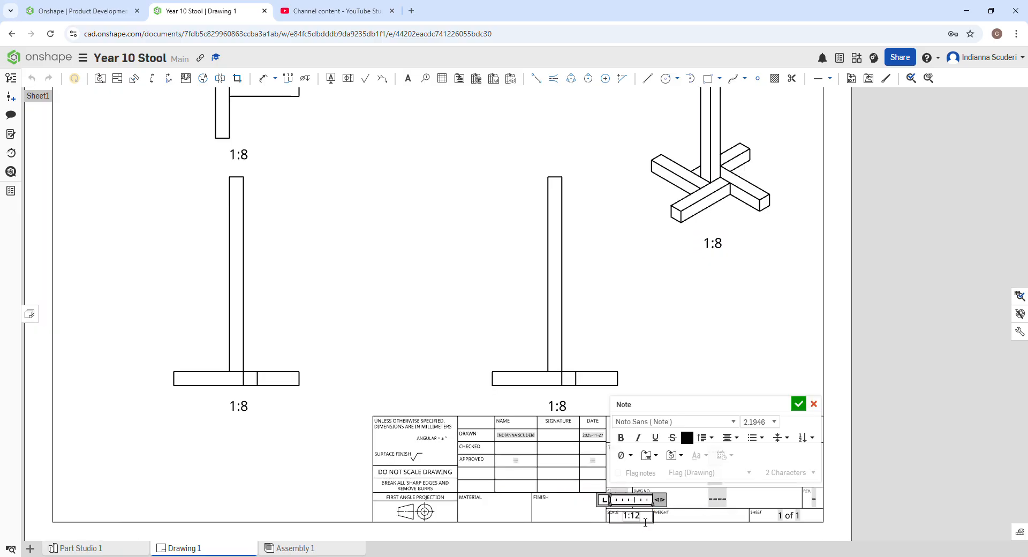
pyautogui.doubleClick(644, 520)
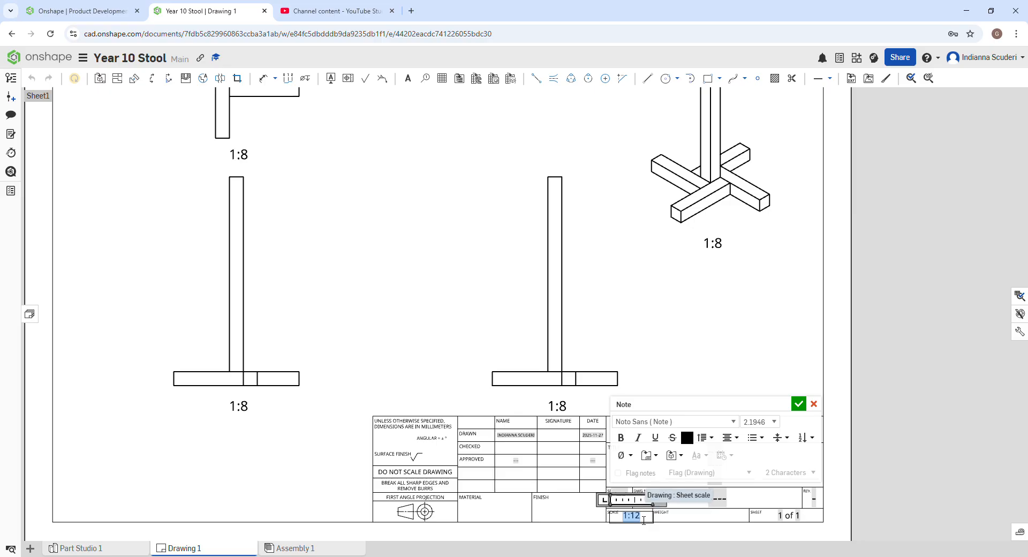
pyautogui.press('BackSpace')
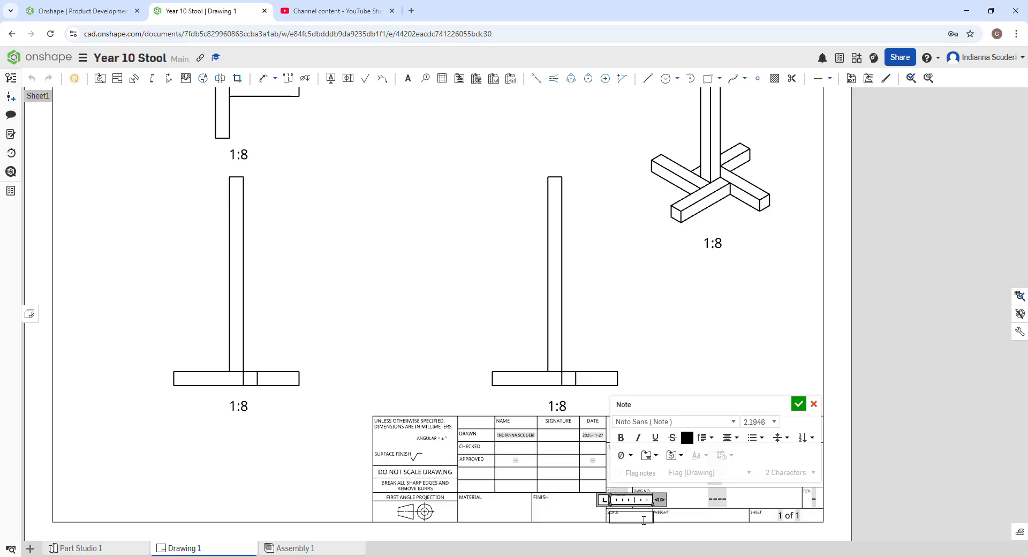
pyautogui.write('1:8')
pyautogui.click(798, 405)
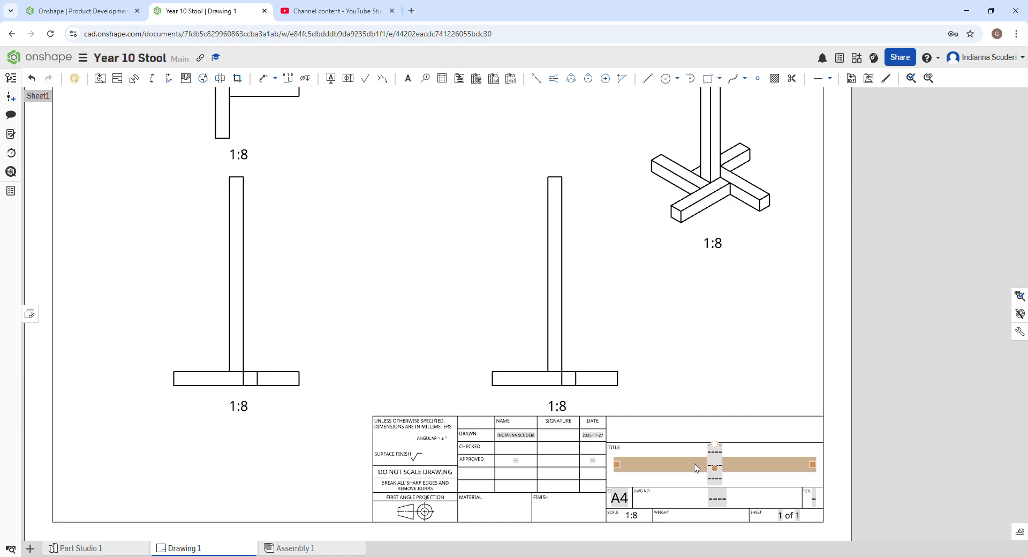
# Step: Enter STOOL as the title in the title block
pyautogui.doubleClick(693, 467)
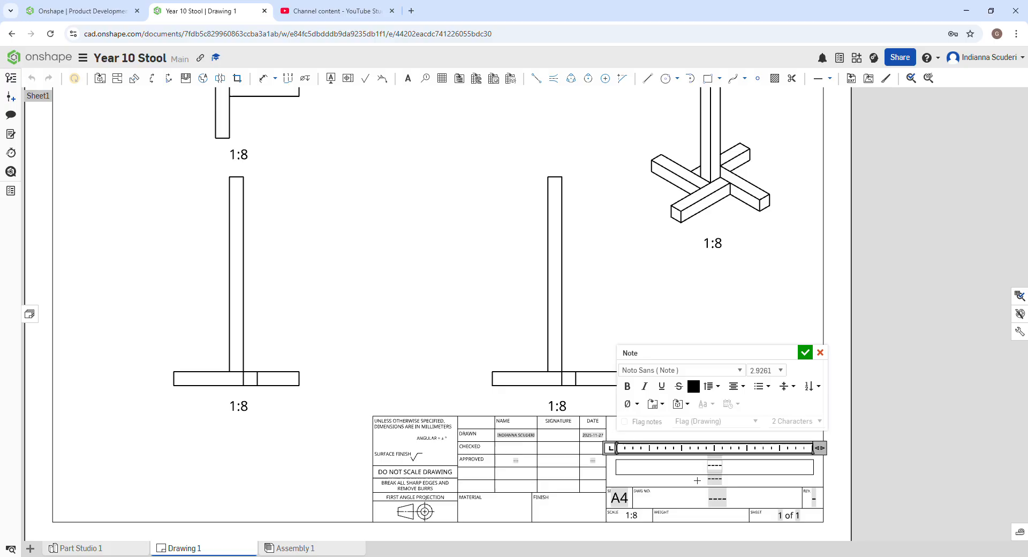
pyautogui.write('STOOL')
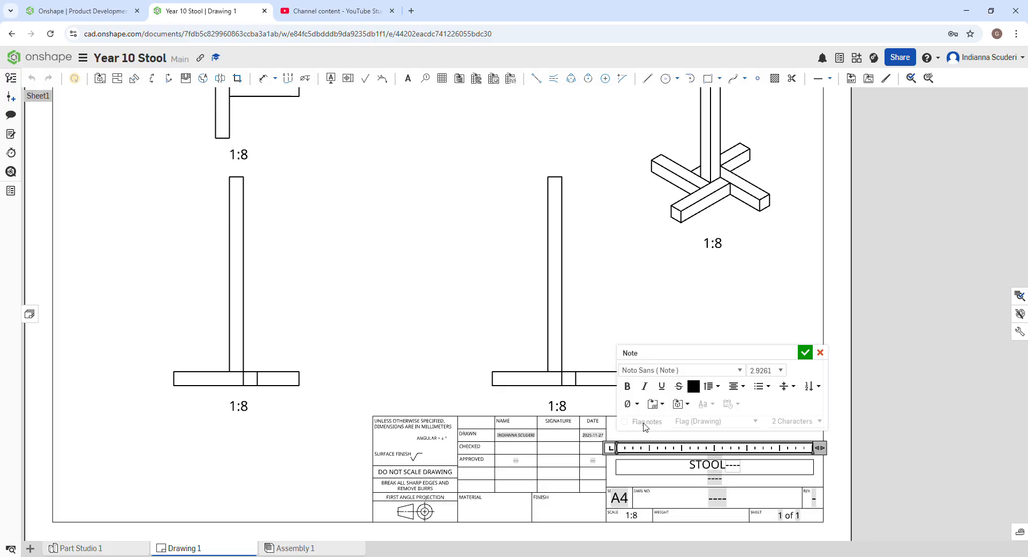
pyautogui.click(606, 335)
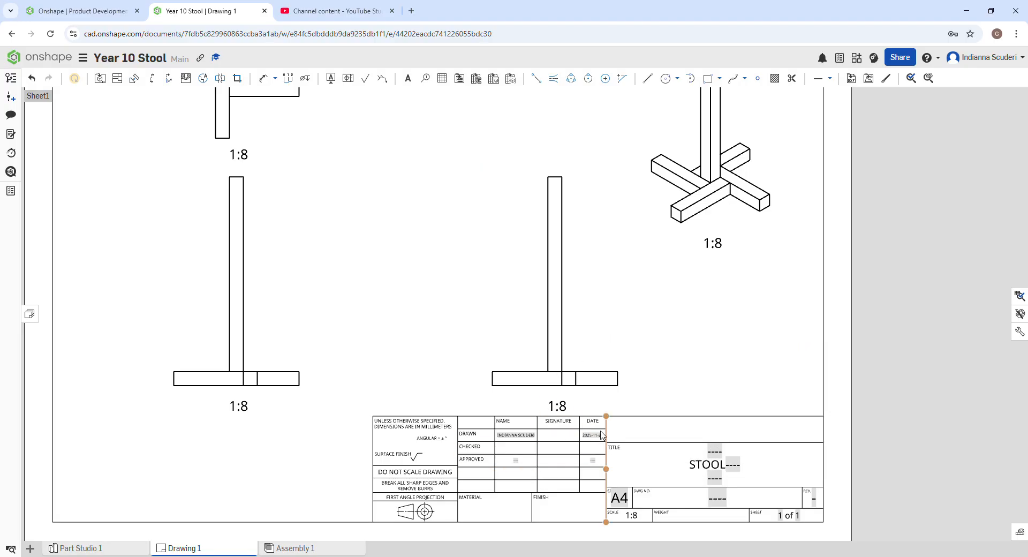
# Step: Open the title block's material note for editing
pyautogui.scroll(1, 517, 448)
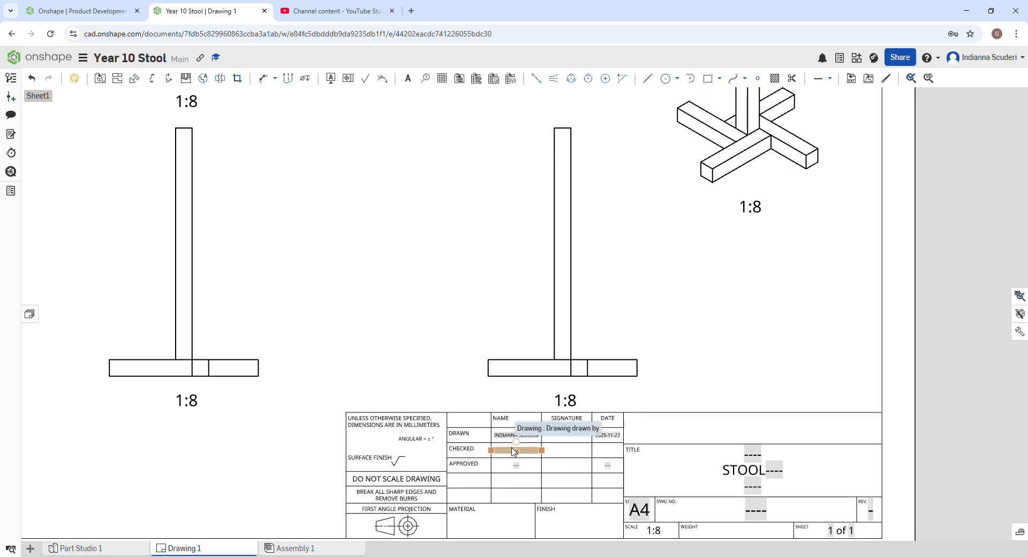
pyautogui.scroll(2, 513, 451)
pyautogui.scroll(-3, 511, 431)
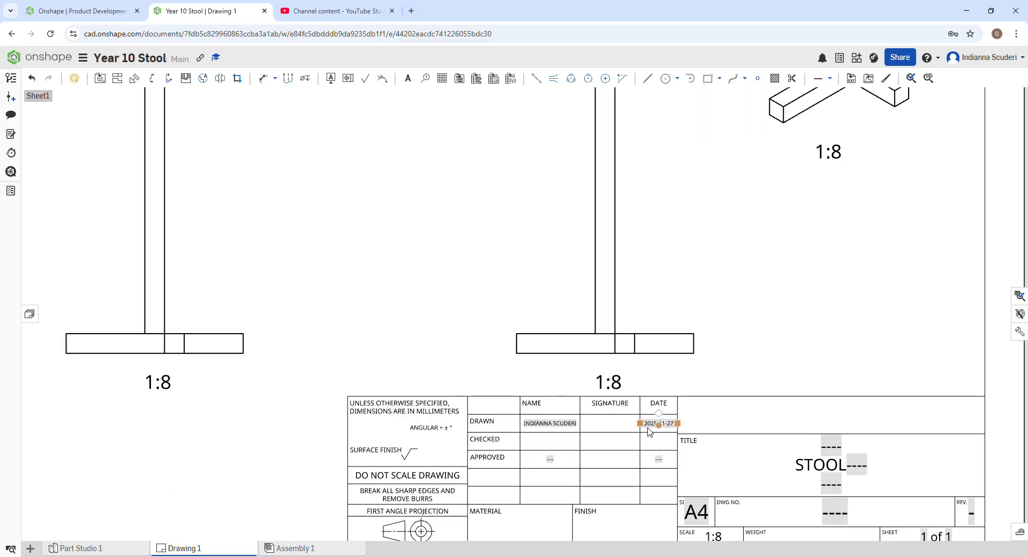
pyautogui.scroll(-1, 650, 432)
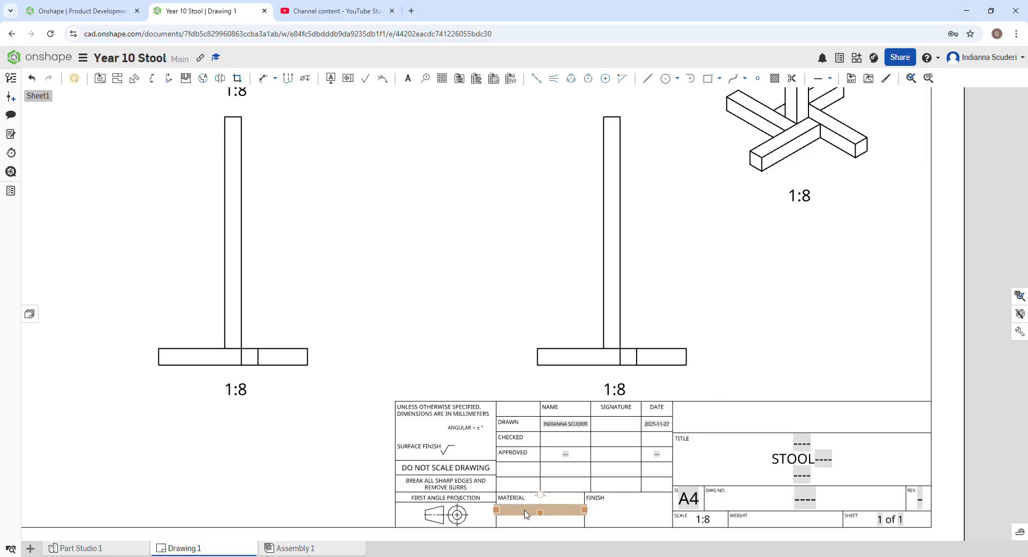
pyautogui.doubleClick(526, 514)
pyautogui.write('MI')
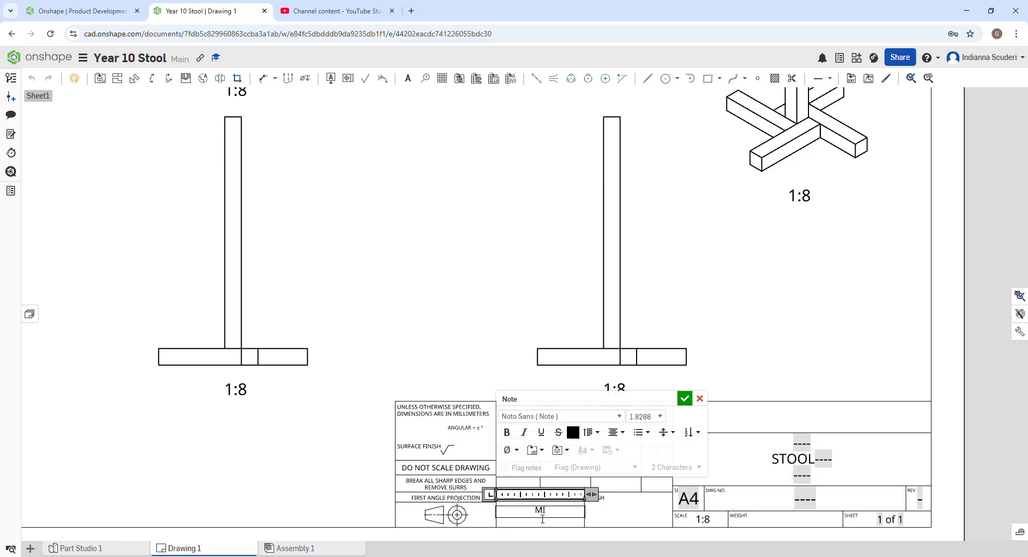
pyautogui.write('LD s')
pyautogui.press('BackSpace')
pyautogui.write('STEE L')
pyautogui.press('BackSpace')
pyautogui.press('BackSpace')
pyautogui.press('BackSpace')
pyautogui.press('BackSpace')
pyautogui.press('BackSpace')
pyautogui.press('BackSpace')
pyautogui.write('PLUWOOD')
pyautogui.press('BackSpace')
pyautogui.press('BackSpace')
pyautogui.press('BackSpace')
pyautogui.press('BackSpace')
pyautogui.press('BackSpace')
pyautogui.write('ACRYLIC')
pyautogui.press('BackSpace')
pyautogui.press('BackSpace')
pyautogui.press('BackSpace')
pyautogui.press('BackSpace')
pyautogui.press('BackSpace')
pyautogui.press('BackSpace')
pyautogui.press('BackSpace')
# Step: Enter MILD STEEL as the material and accept the note
pyautogui.write('MILD STEEL')
pyautogui.click(685, 400)
# Step: Dimension the upright's height above the base in the front view, placing the dimension left of the post
pyautogui.scroll(-1, 544, 407)
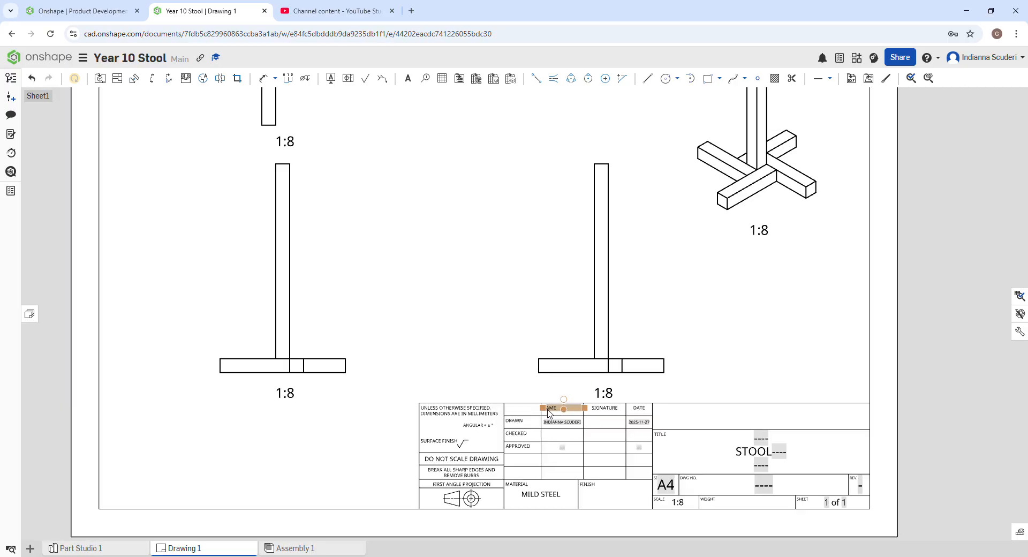
pyautogui.scroll(-3, 413, 220)
pyautogui.scroll(3, 332, 207)
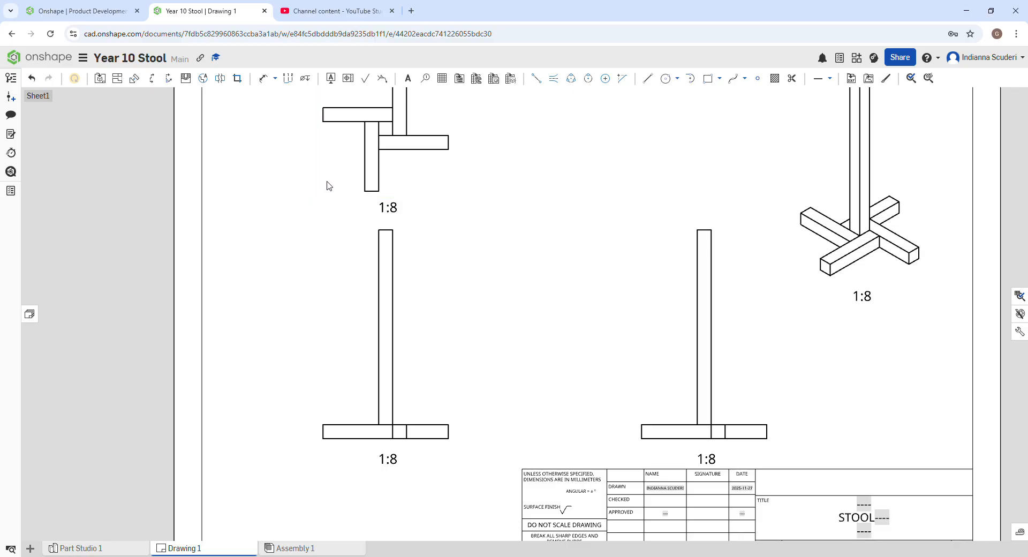
pyautogui.scroll(-2, 353, 179)
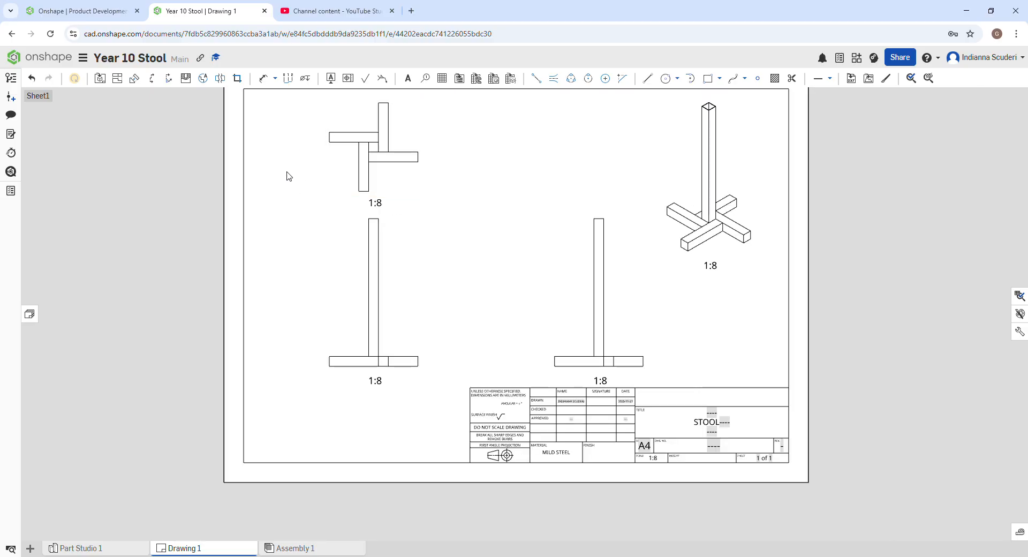
pyautogui.moveTo(289, 188); pyautogui.dragTo(290, 229, button='middle')
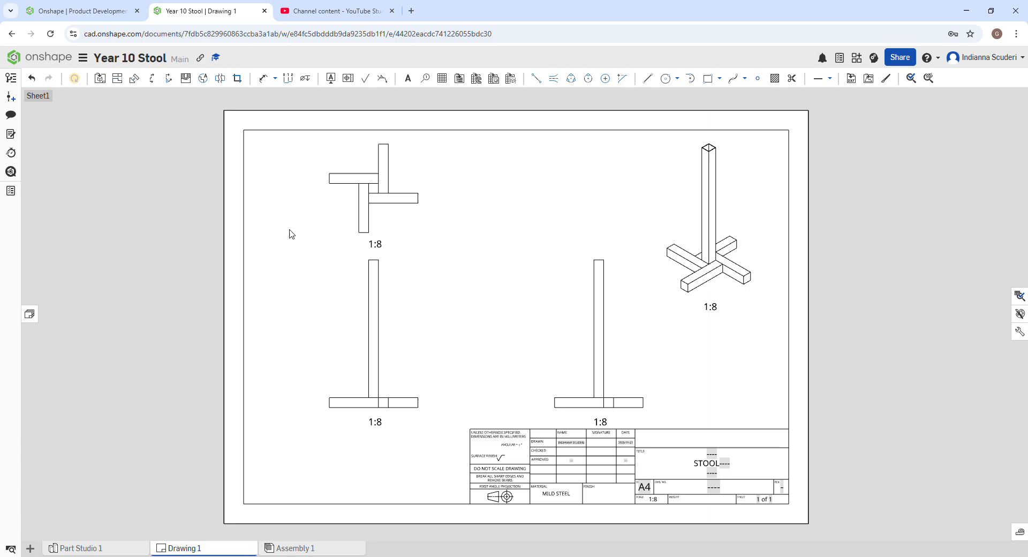
pyautogui.click(264, 80)
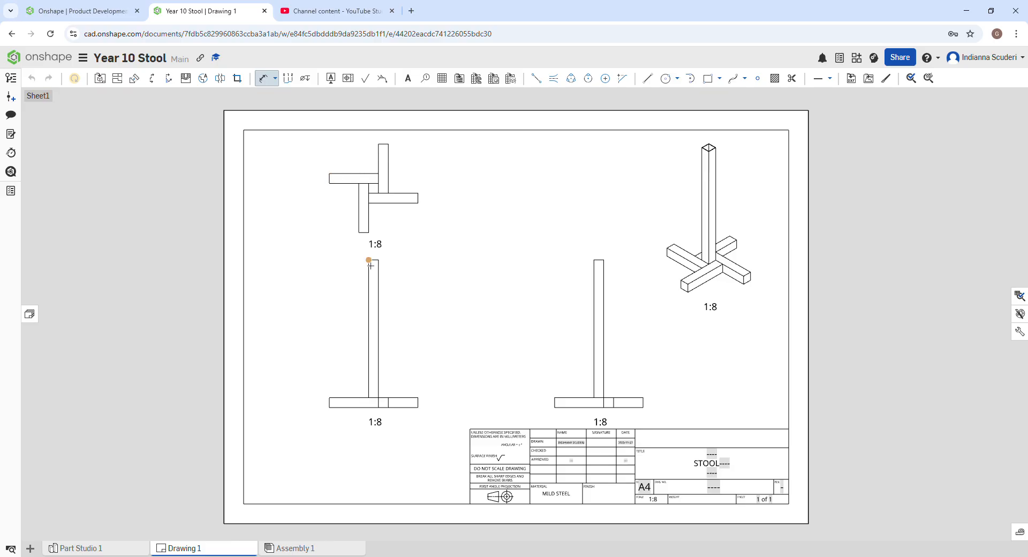
pyautogui.click(368, 398)
pyautogui.click(298, 402)
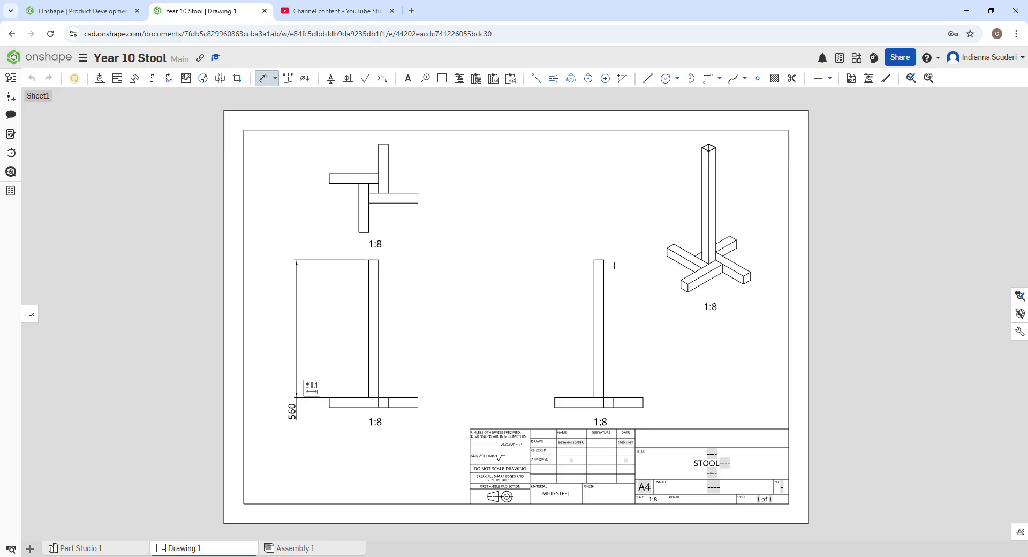
# Step: Dimension the stool's overall height in the side view, placing the dimension left of the post
pyautogui.click(594, 260)
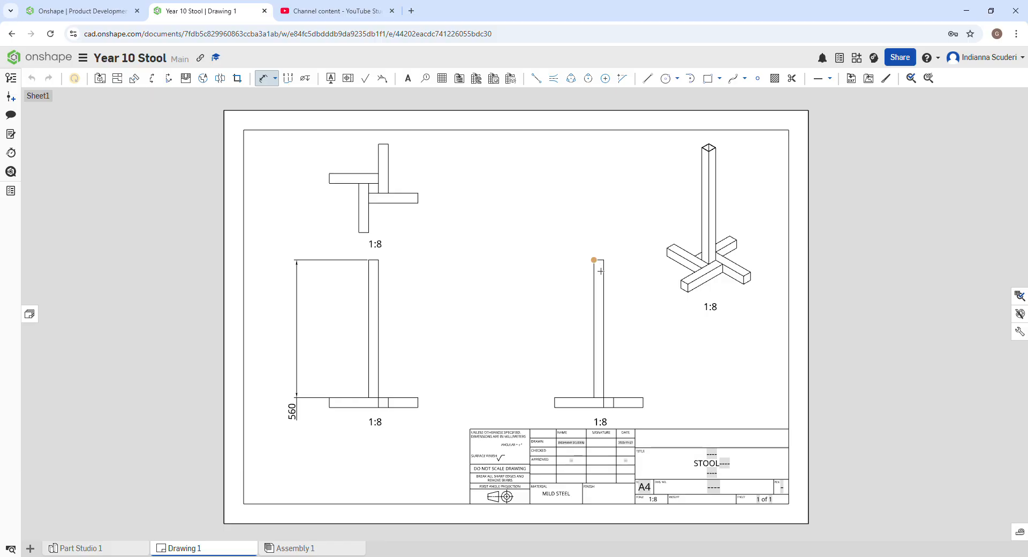
pyautogui.click(597, 413)
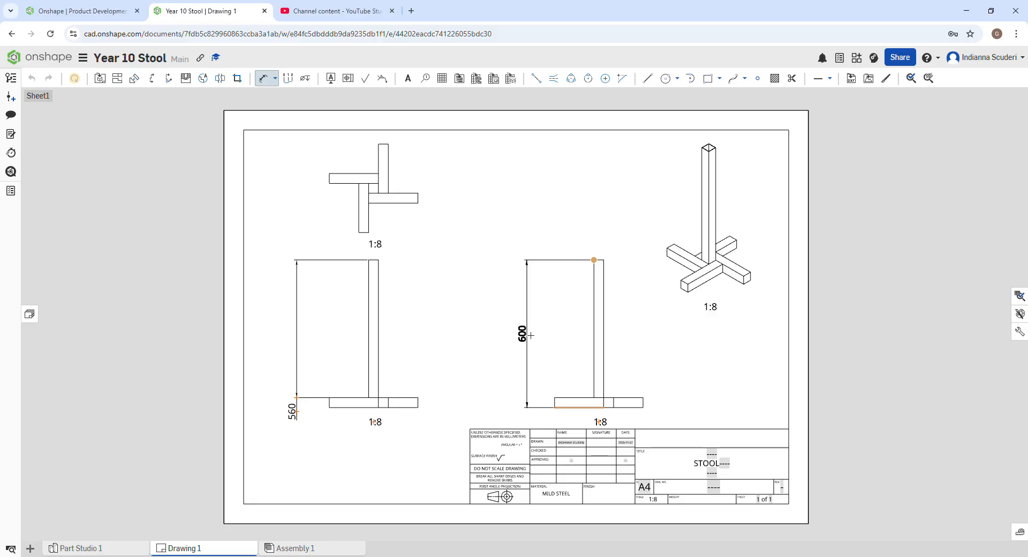
pyautogui.click(523, 333)
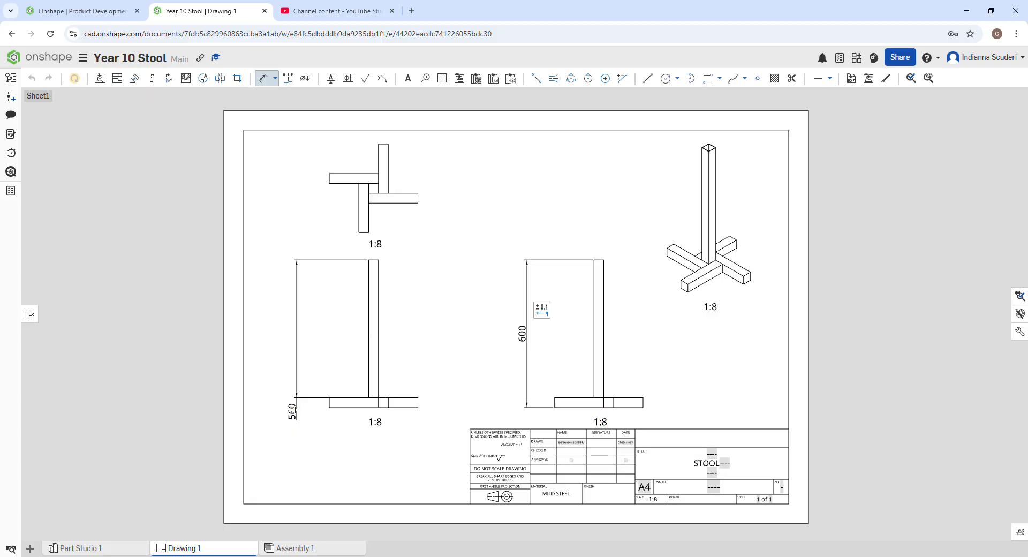
# Step: Dimension the left leg's width in the top view and its length below the base in the front view
pyautogui.click(332, 179)
pyautogui.click(330, 183)
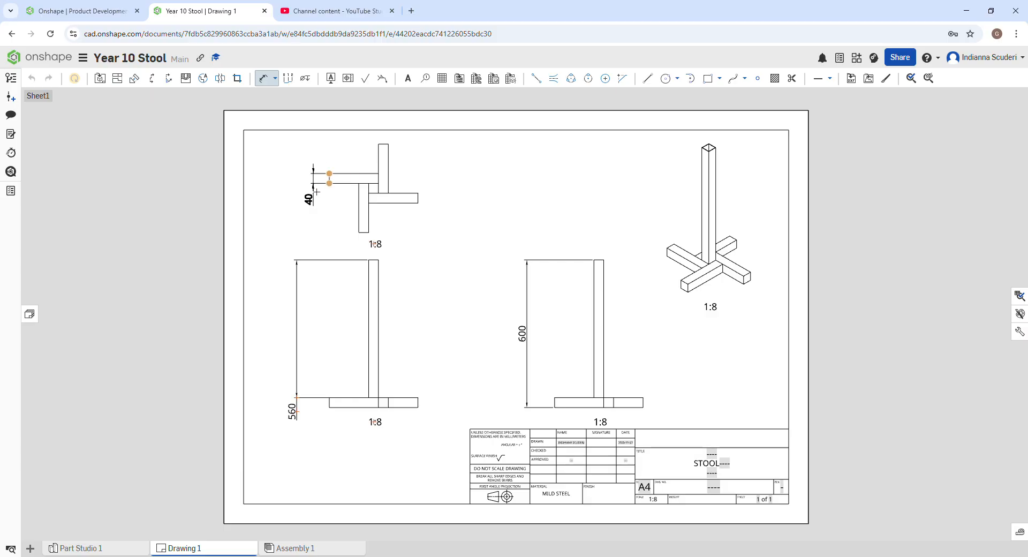
pyautogui.click(308, 198)
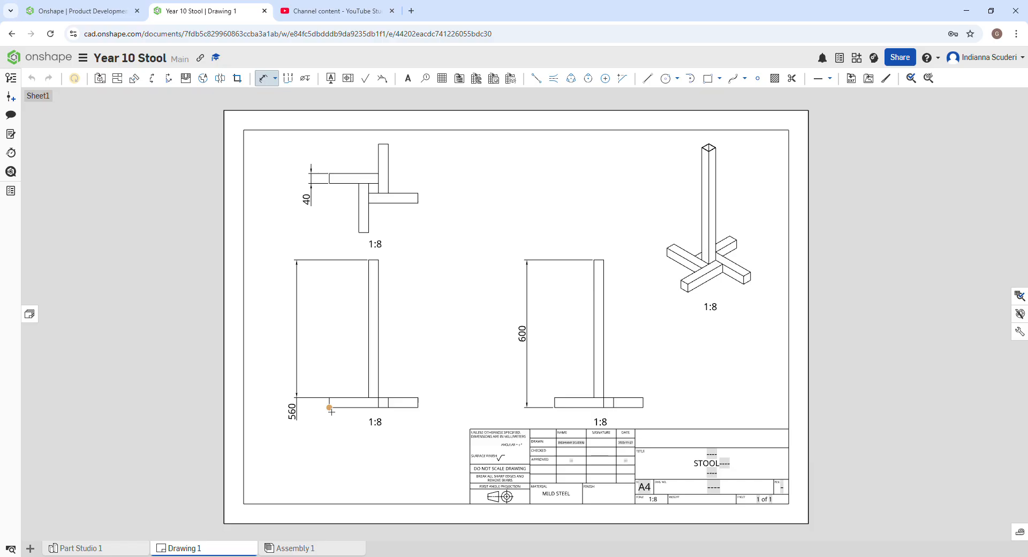
pyautogui.click(381, 412)
pyautogui.click(385, 449)
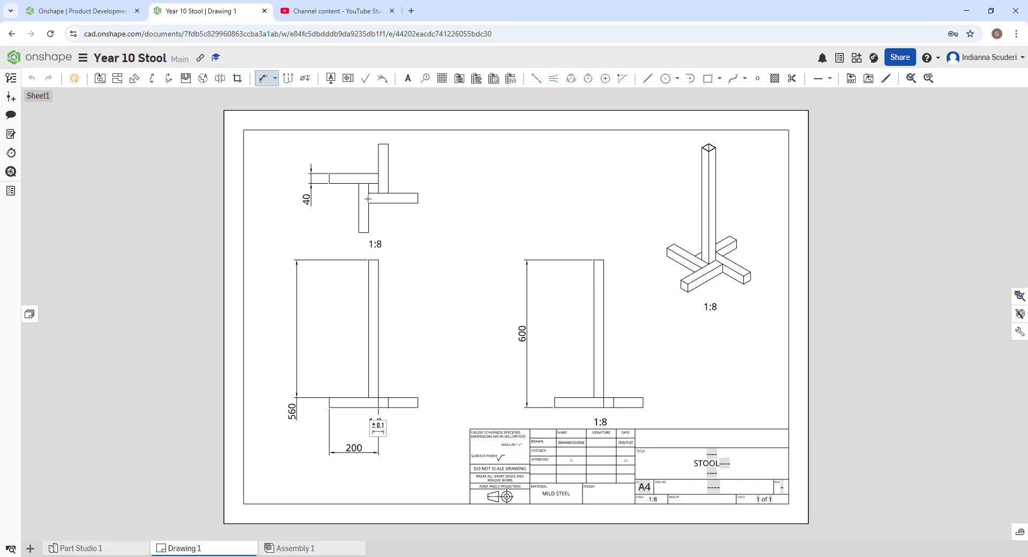
# Step: Dimension the lower leg's exposed length beyond the adjoining right leg in the top view
pyautogui.click(370, 233)
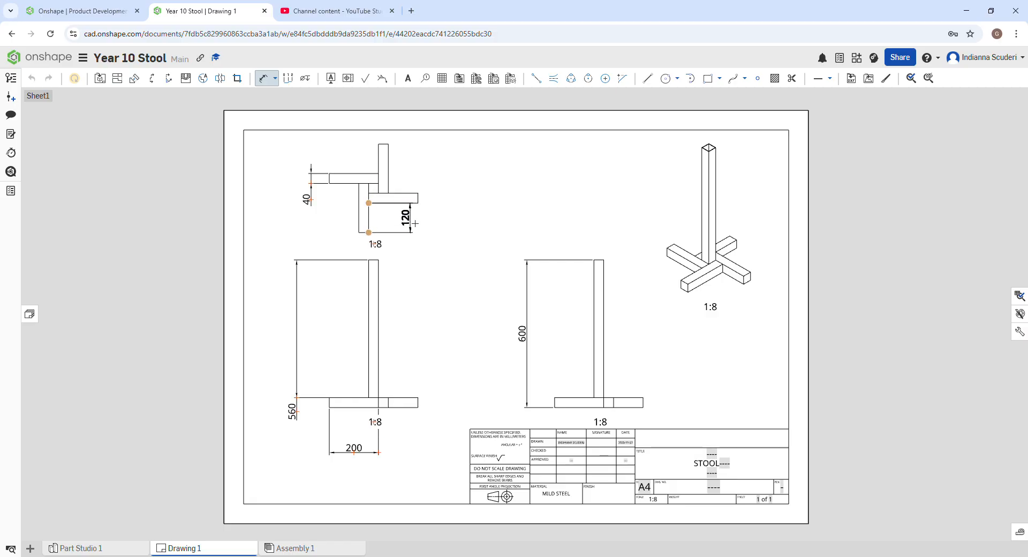
pyautogui.click(421, 223)
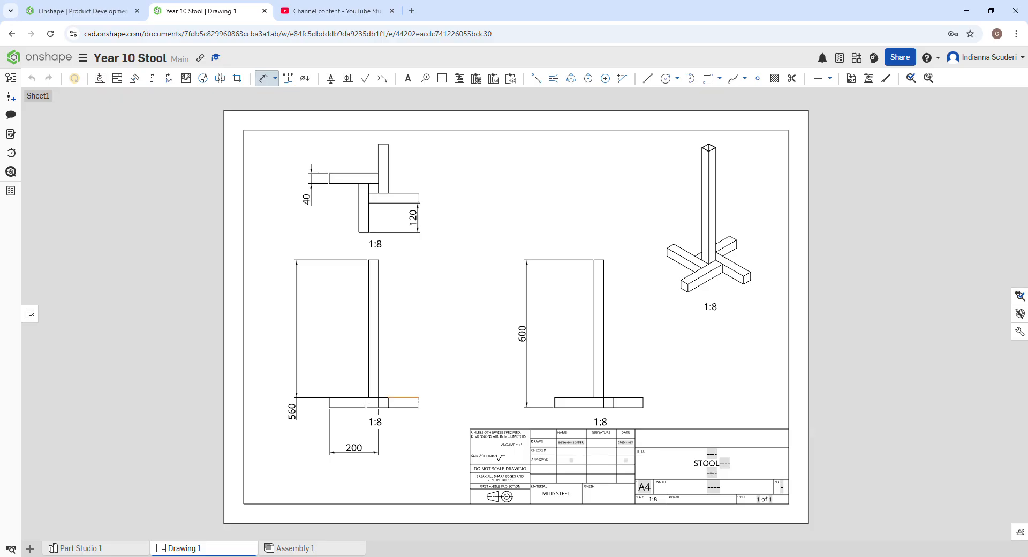
pyautogui.click(379, 389)
# Step: Dimension the upright's width above the post and the base leg's thickness at its right end in the side view
pyautogui.click(604, 259)
pyautogui.click(606, 252)
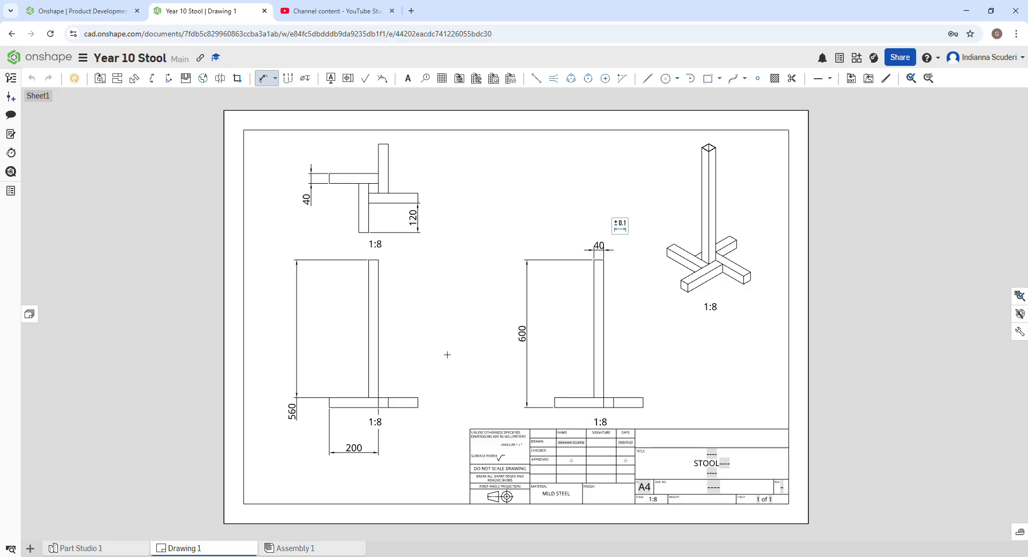
pyautogui.click(646, 410)
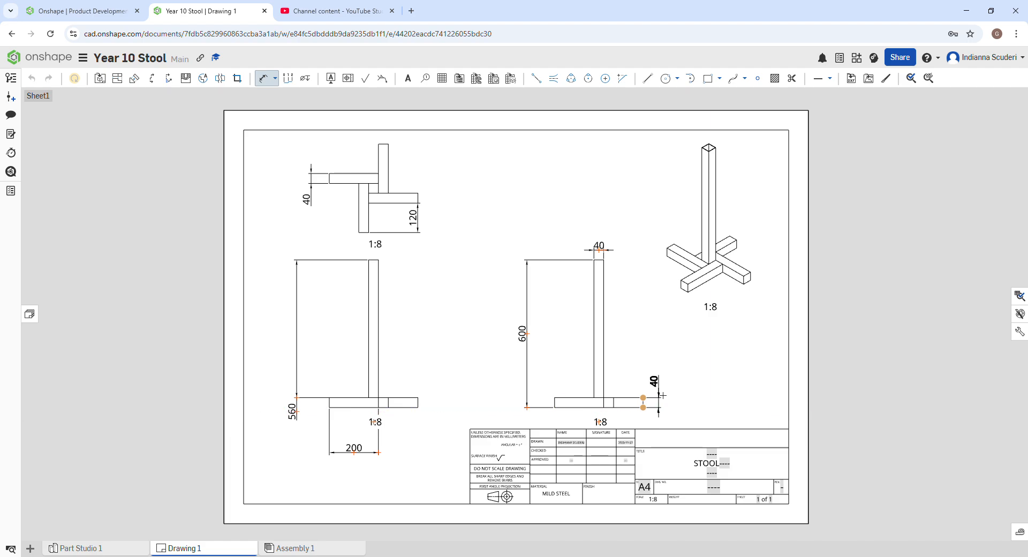
pyautogui.click(662, 395)
# Step: Start a screen snip at the drawing sheet's upper-left corner to capture the finished sheet
pyautogui.click(148, 556)
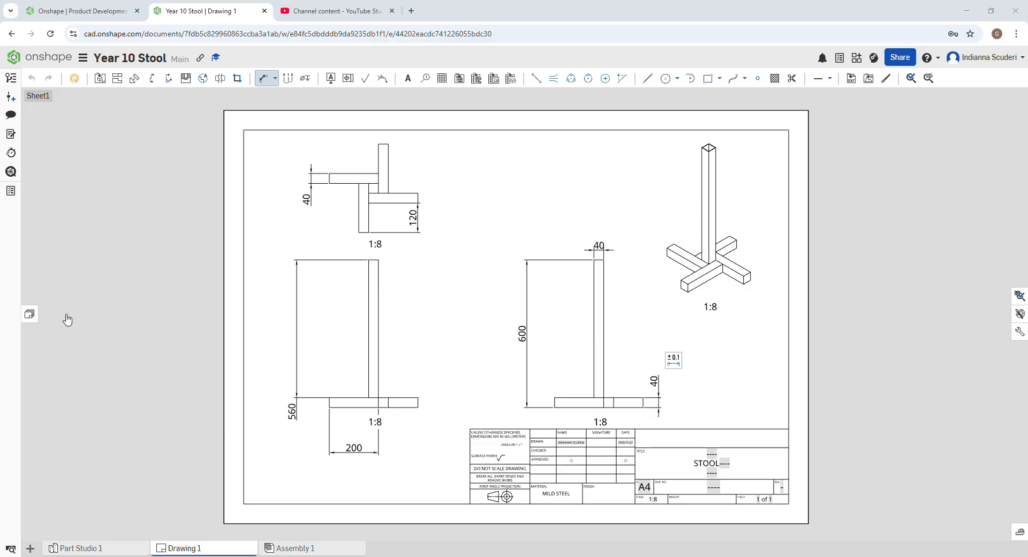
pyautogui.click(225, 113)
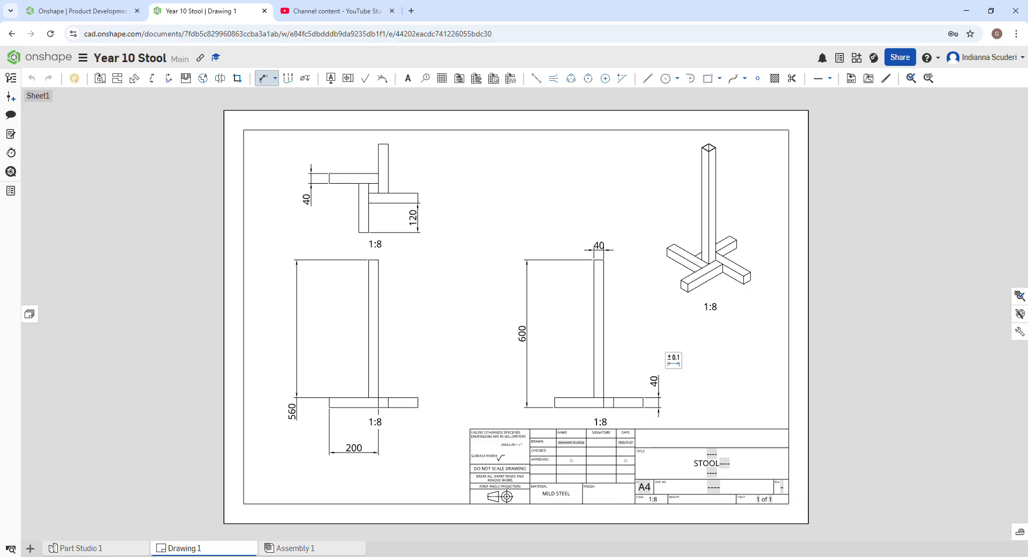
pyautogui.press('super+shift+s')
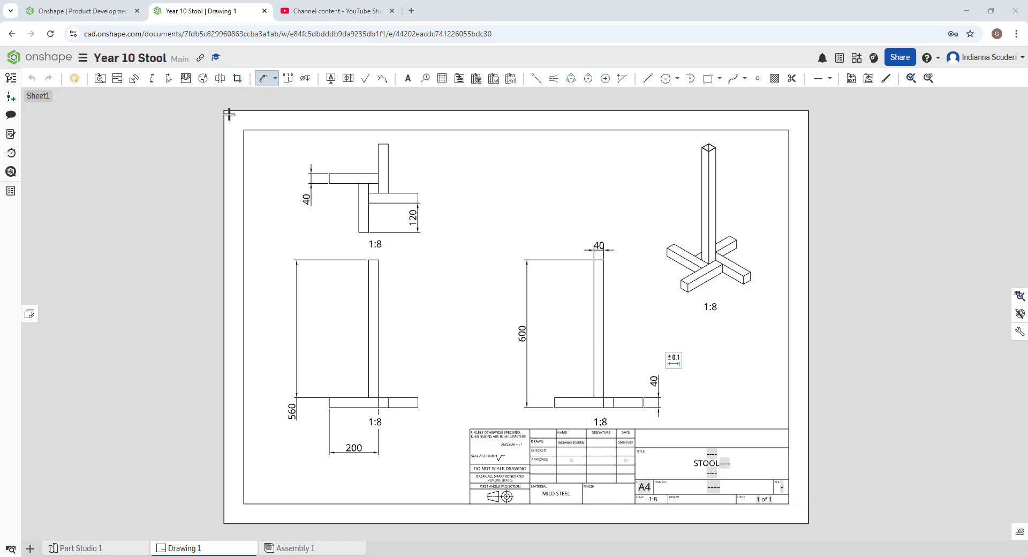